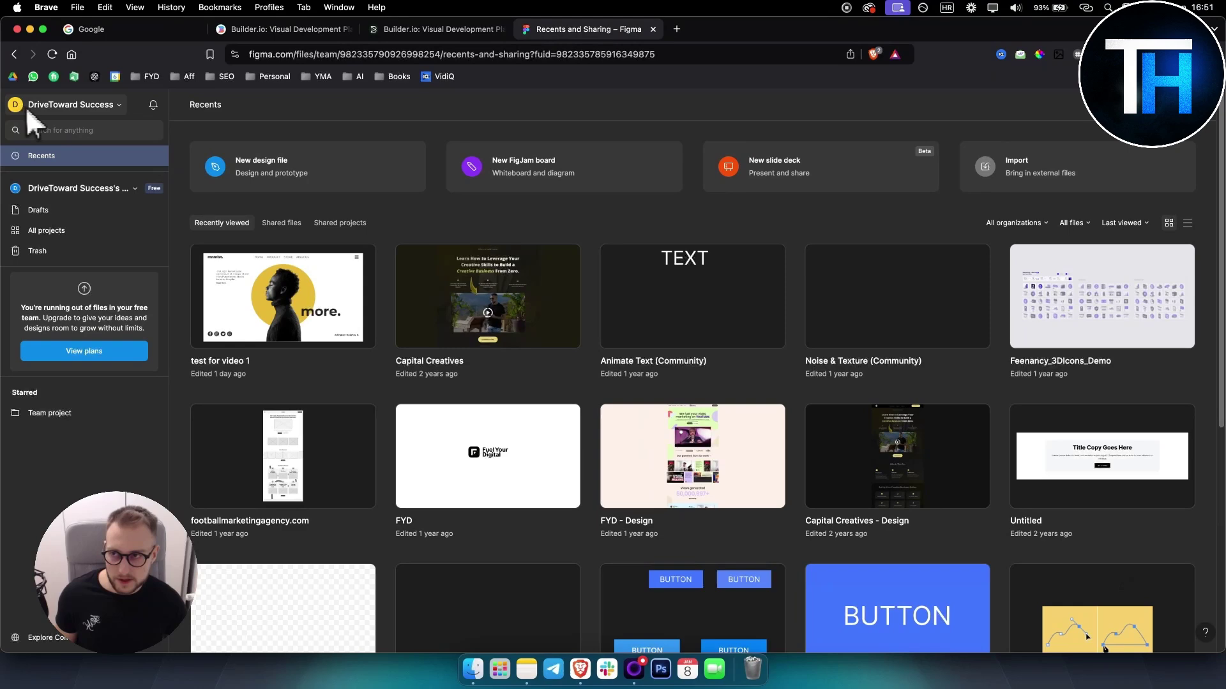
# Open the 'test for video 1' design, check Builder.io's Figma Imports page, then return to it.
pyautogui.click(277, 317)
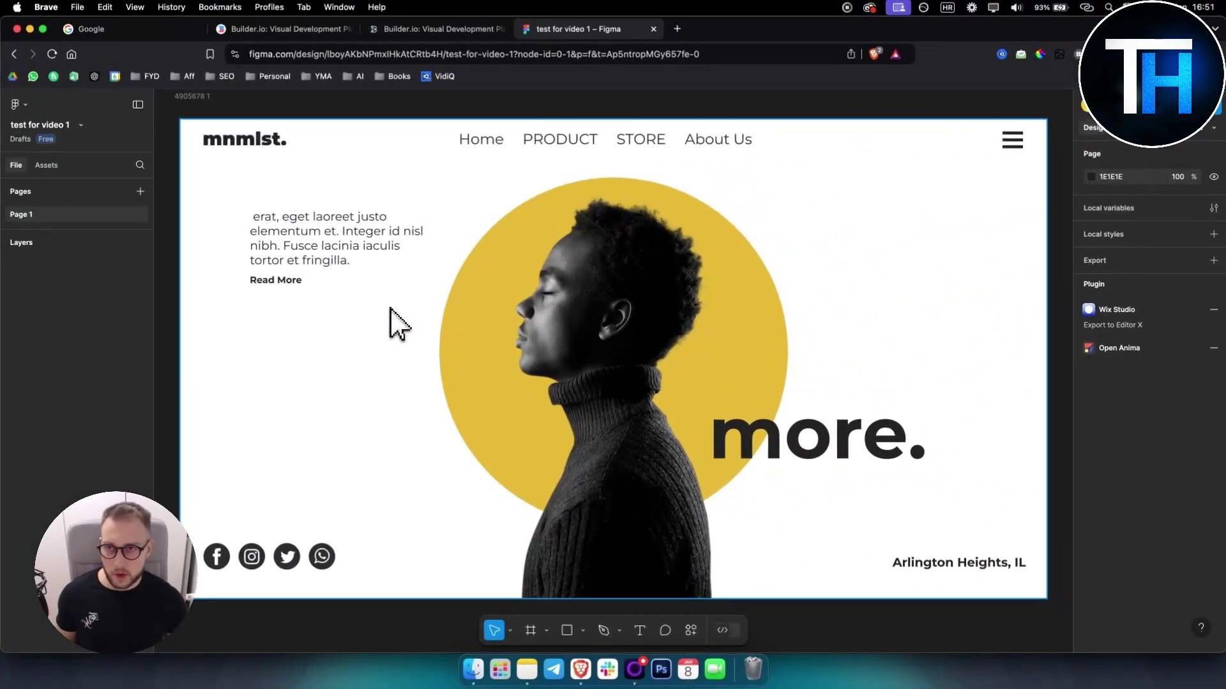
pyautogui.click(430, 33)
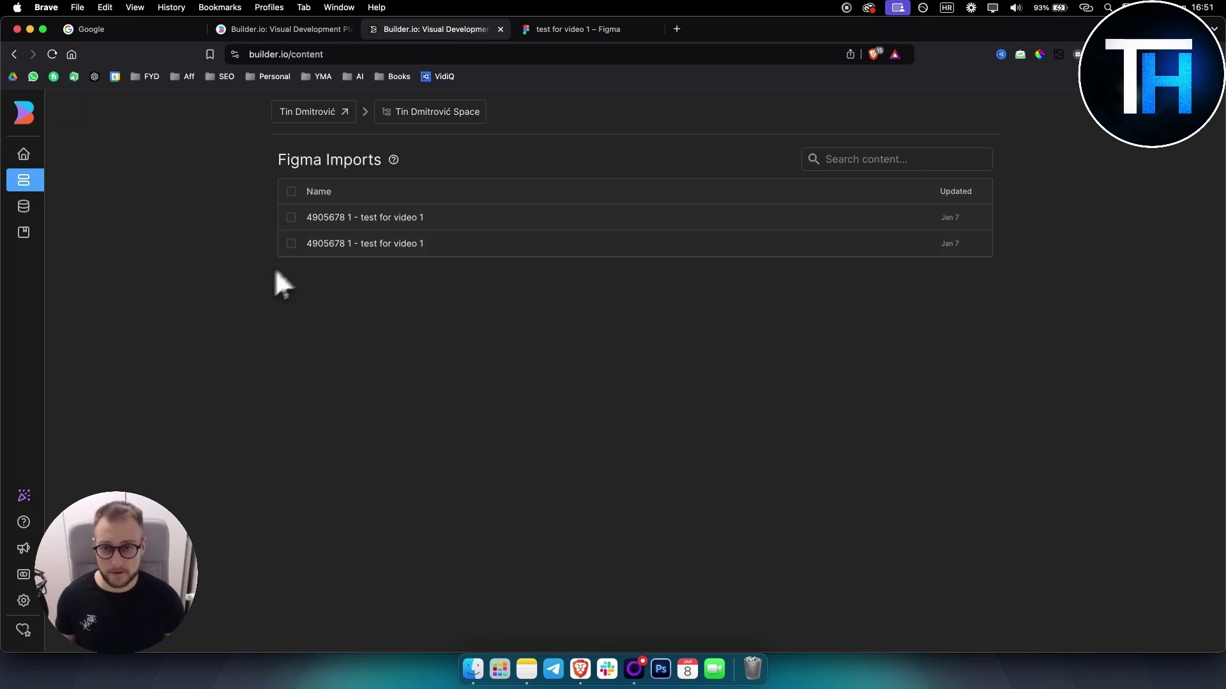
pyautogui.click(563, 33)
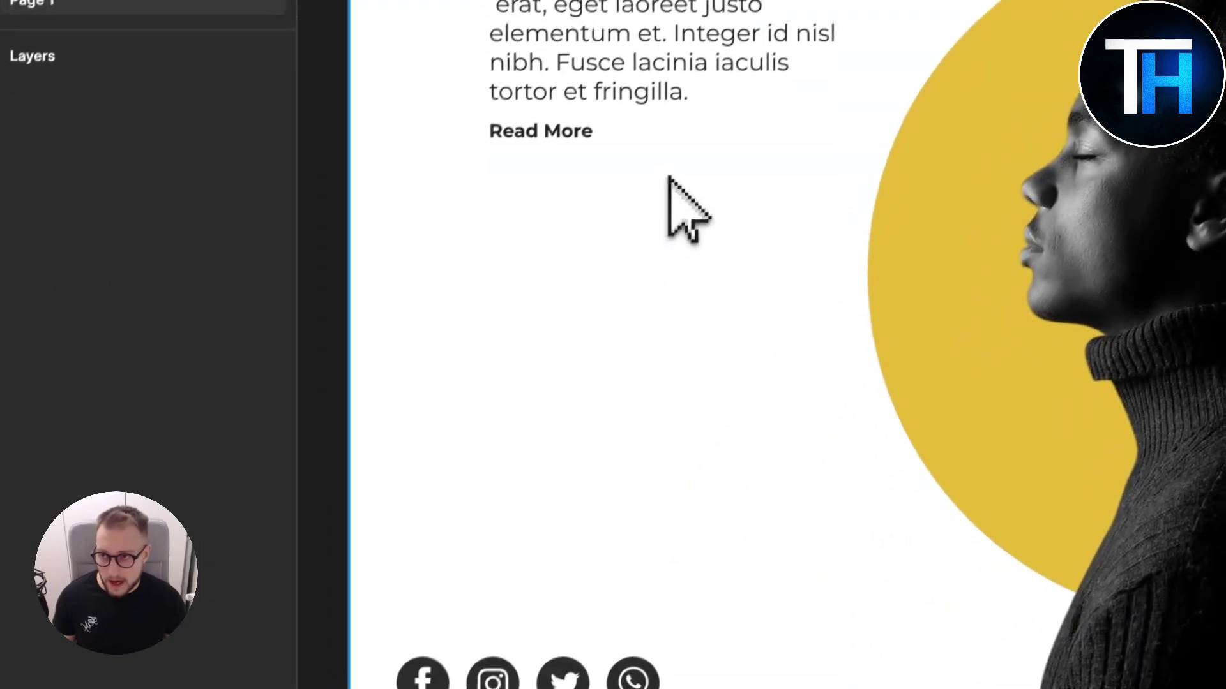
# From the frame's context menu, search Figma's plugins for 'builder.io'.
pyautogui.rightClick(385, 610)
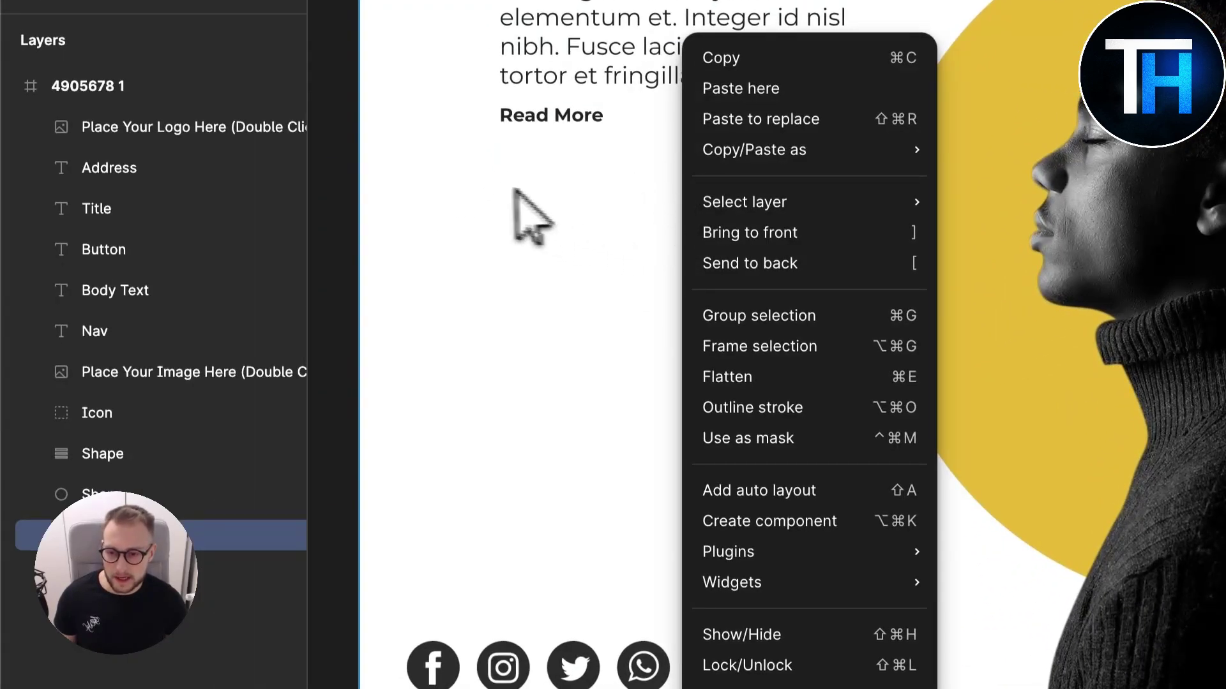
pyautogui.click(476, 185)
pyautogui.rightClick(476, 184)
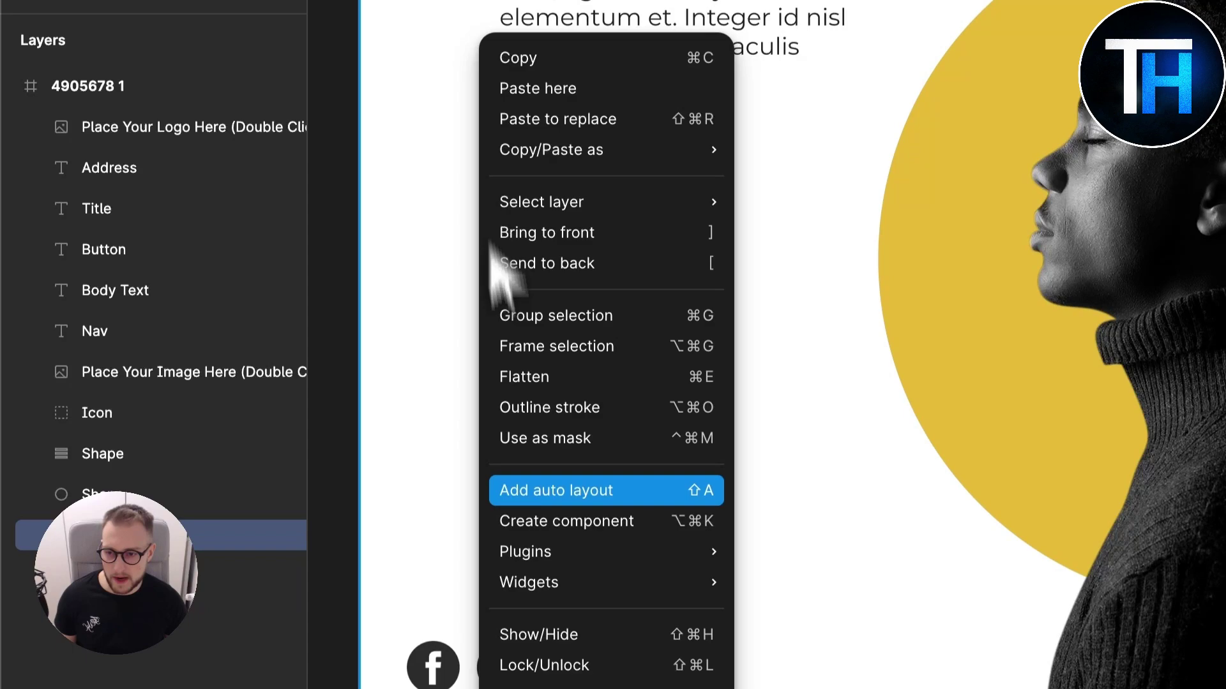
pyautogui.moveTo(564, 559)
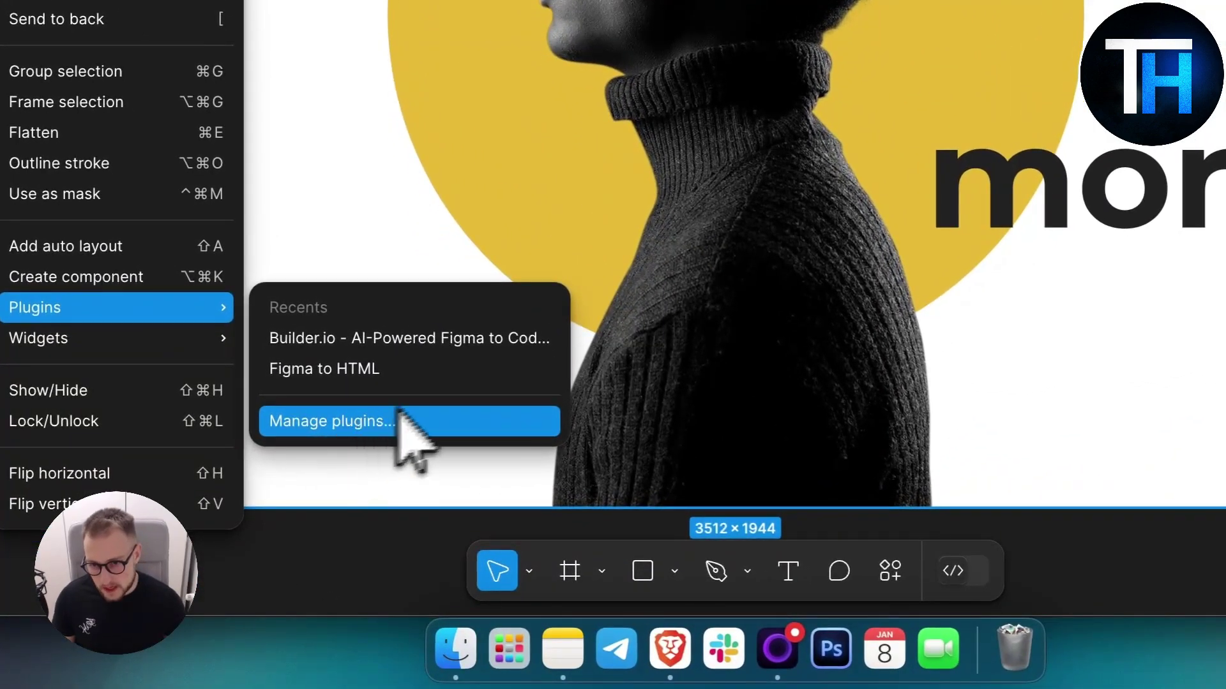
pyautogui.click(352, 426)
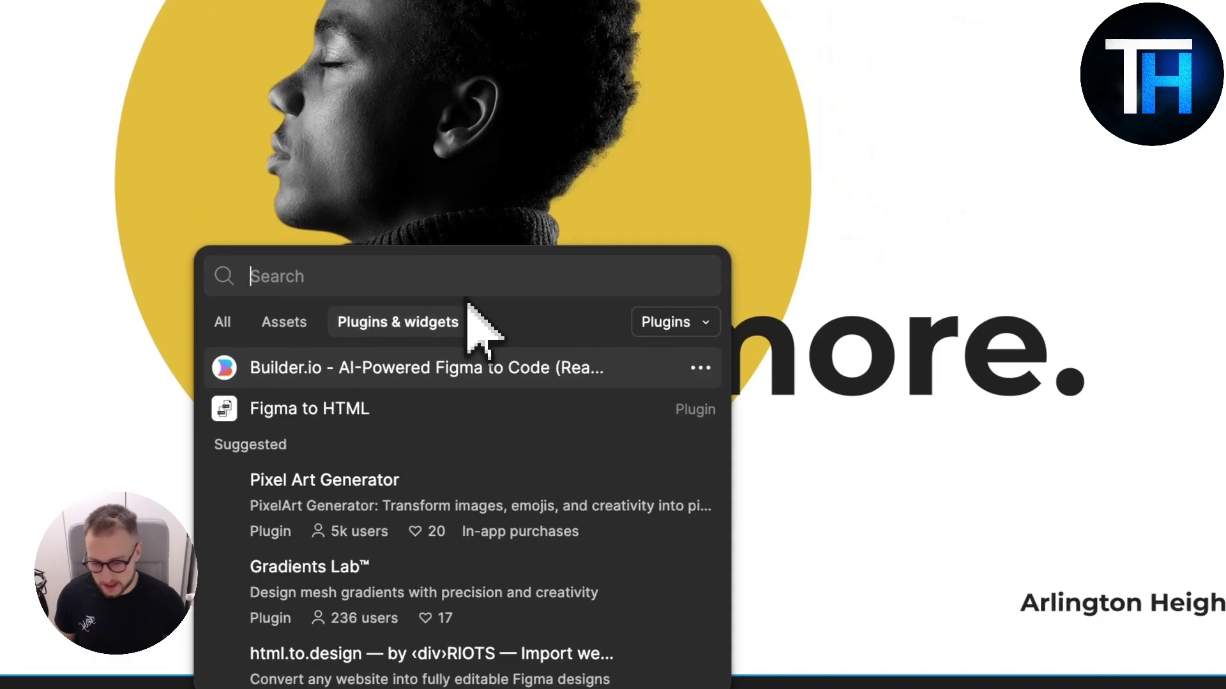
pyautogui.write('builder.io')
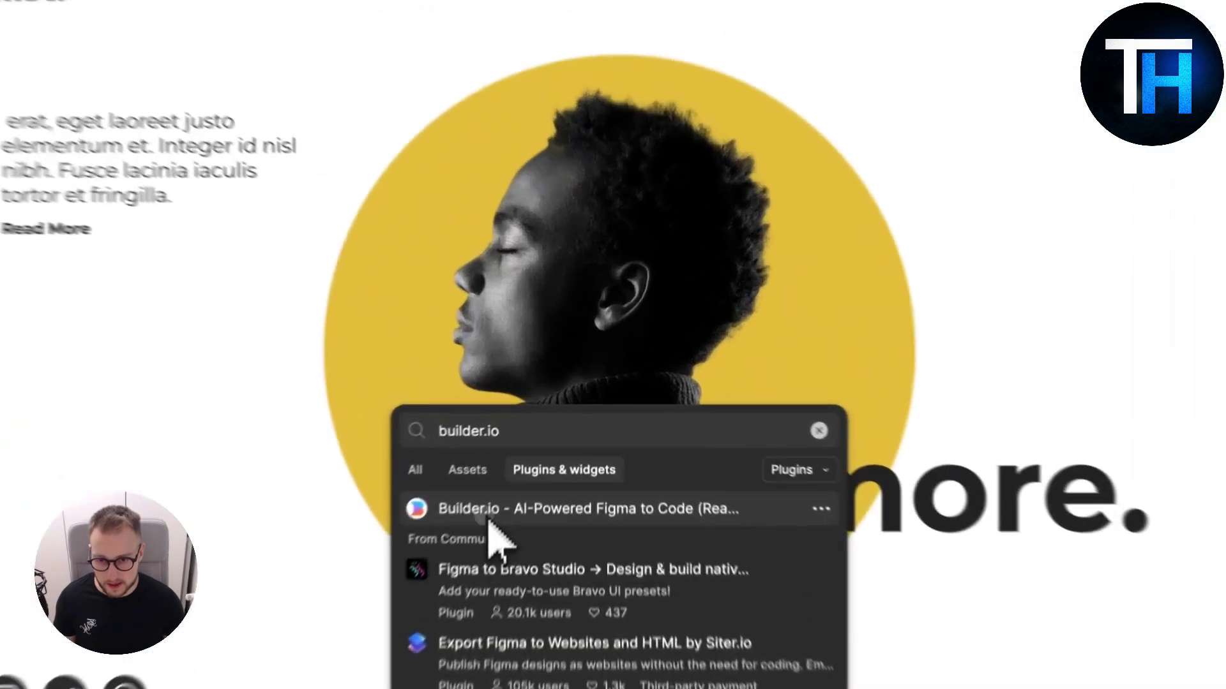
# Launch the Builder.io plugin on frame 4905678 1, previewing its Design with AI and Design System tabs.
pyautogui.click(547, 447)
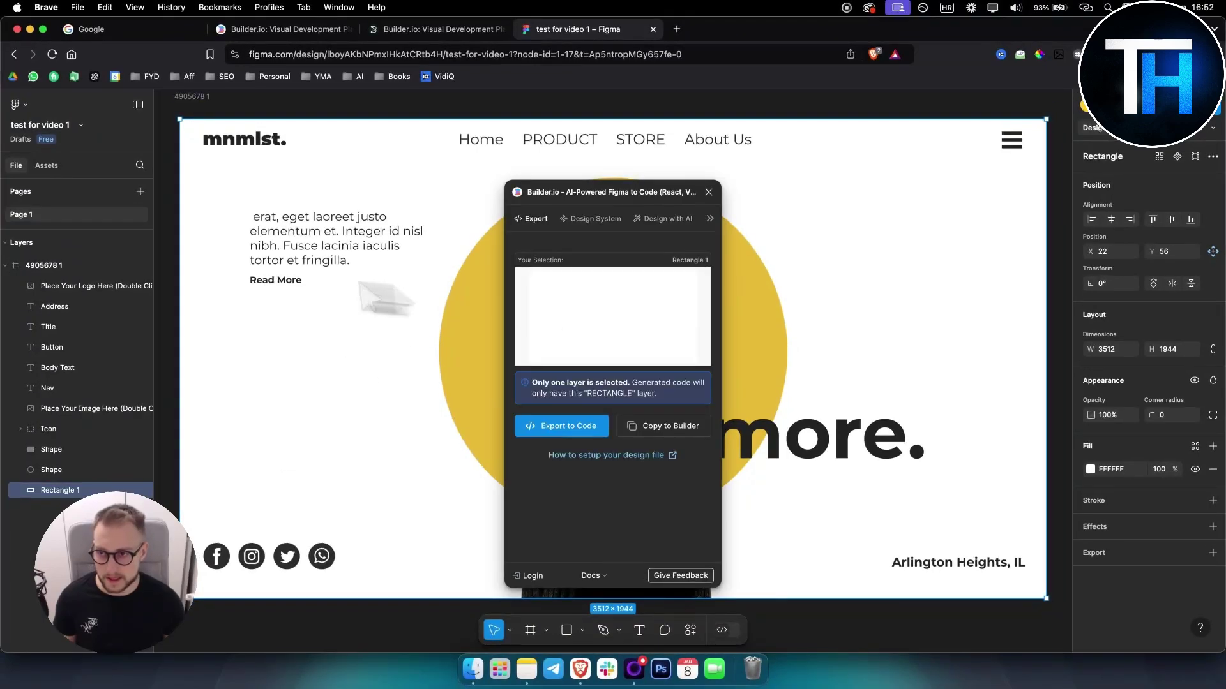
pyautogui.click(44, 267)
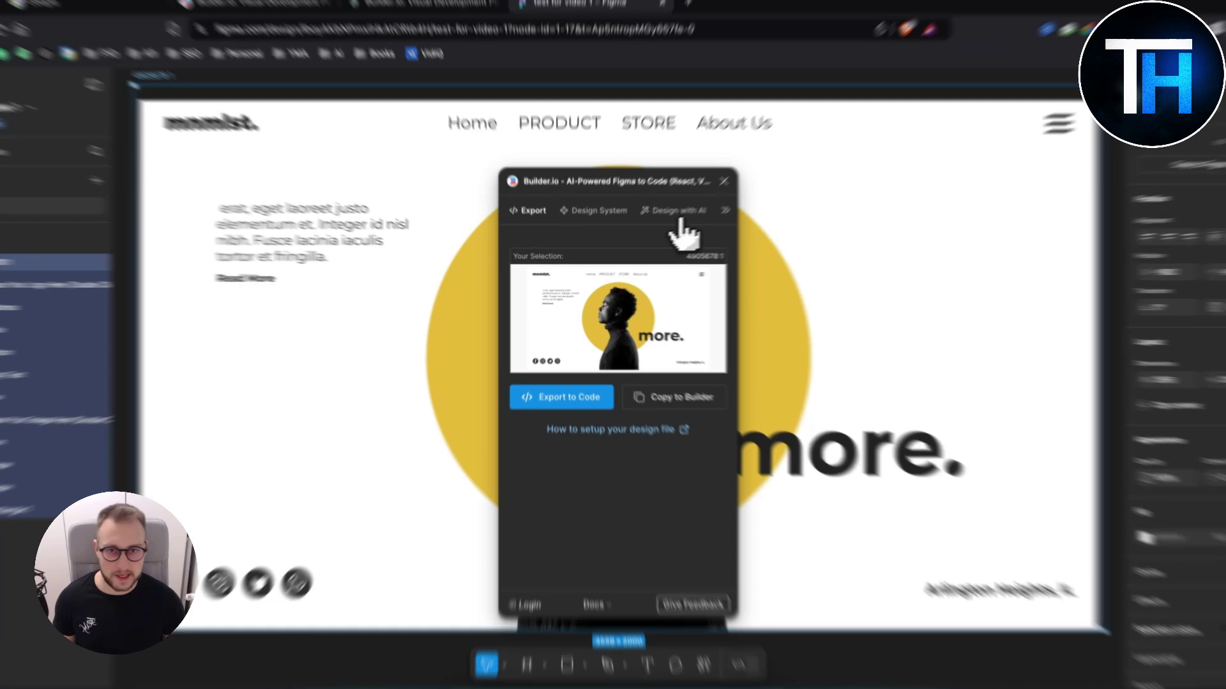
pyautogui.click(669, 220)
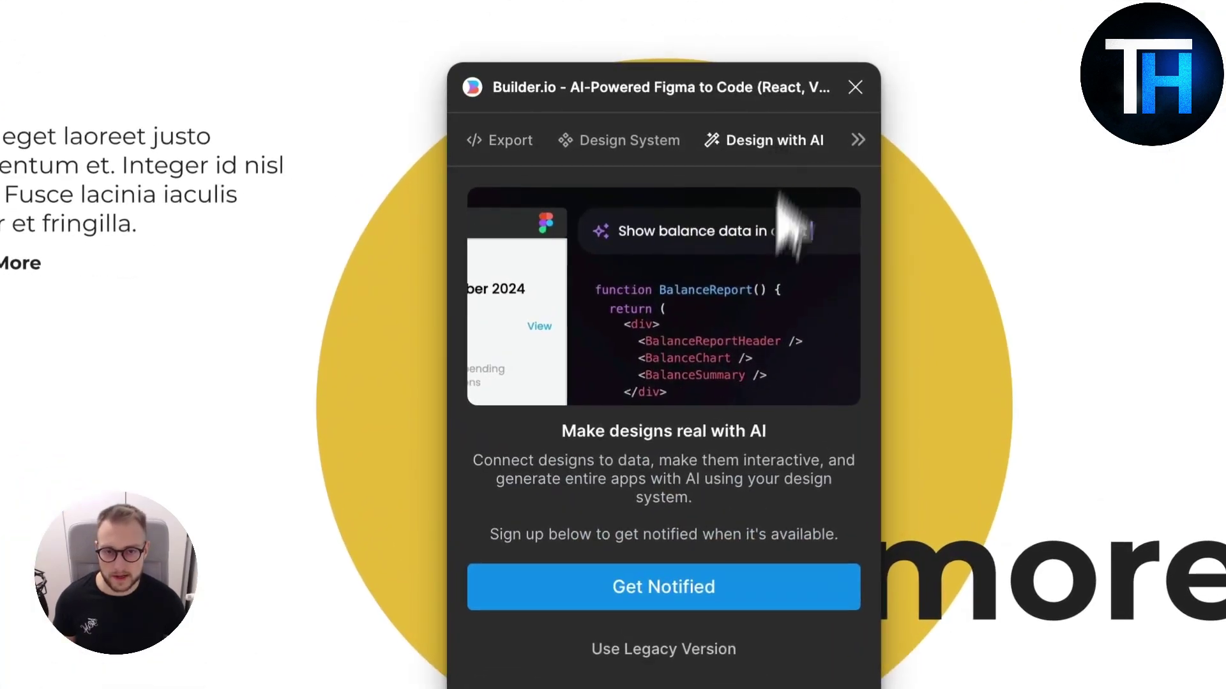
pyautogui.click(651, 147)
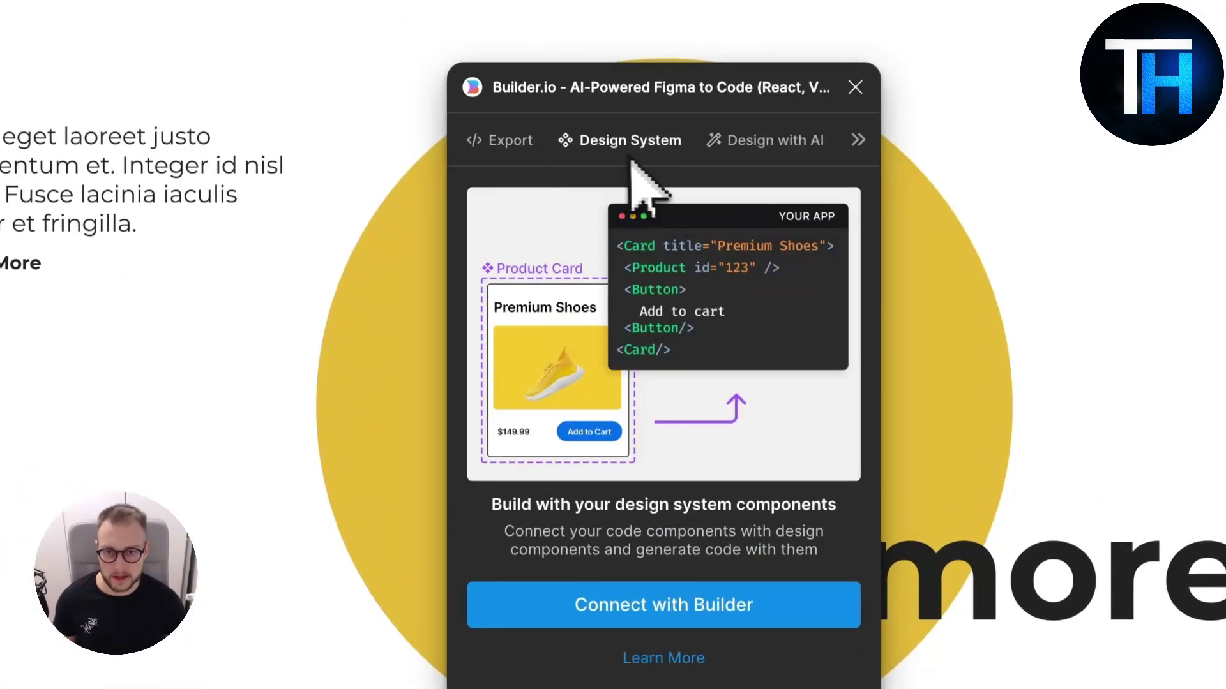
pyautogui.click(513, 141)
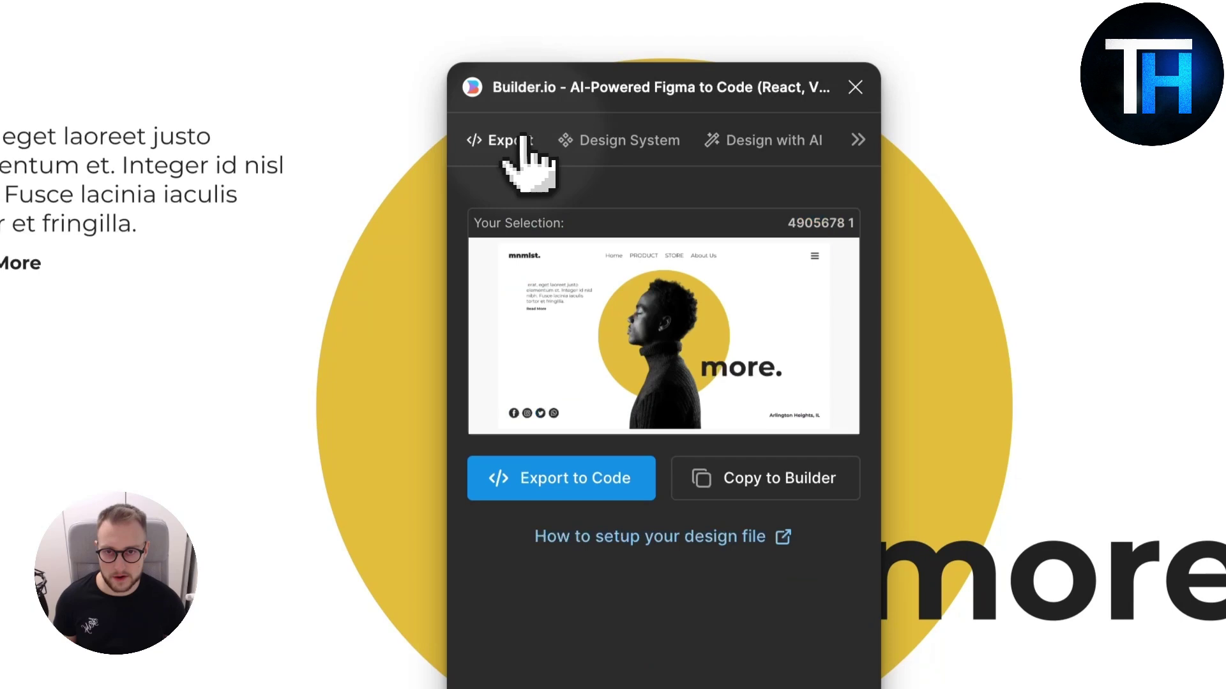
# Export the frame to Builder.io and prompt 'can you turn my figma design into a react code'.
pyautogui.click(536, 491)
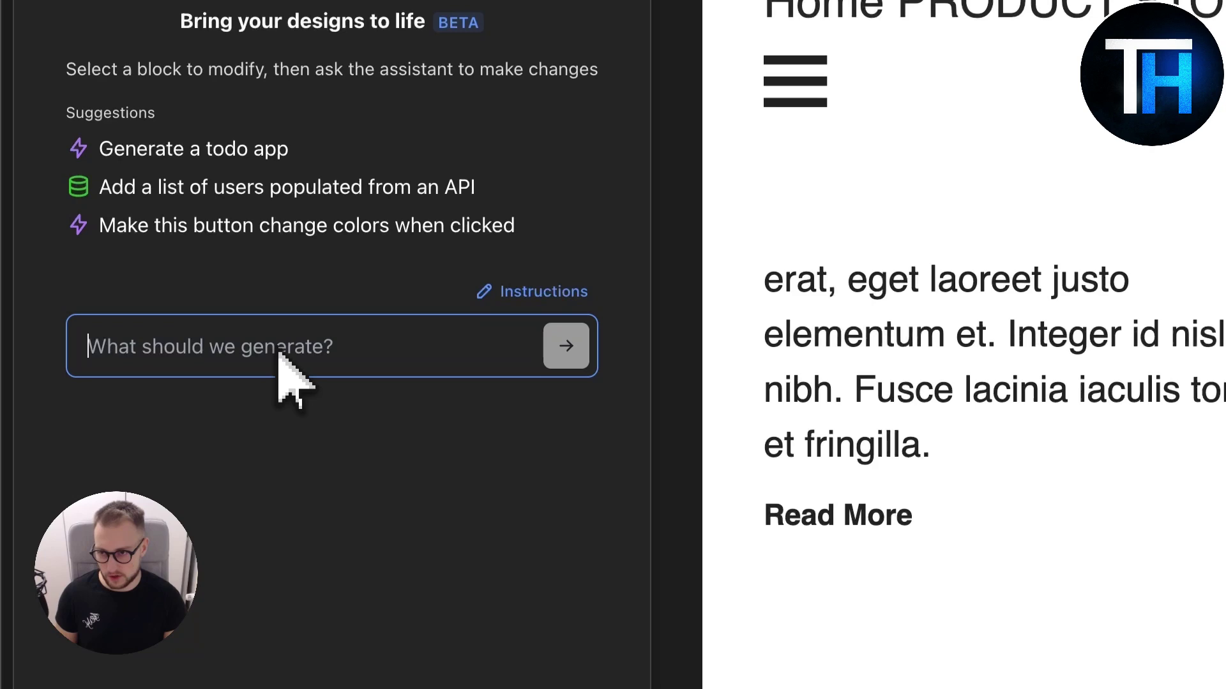
pyautogui.write('g')
pyautogui.press('BackSpace')
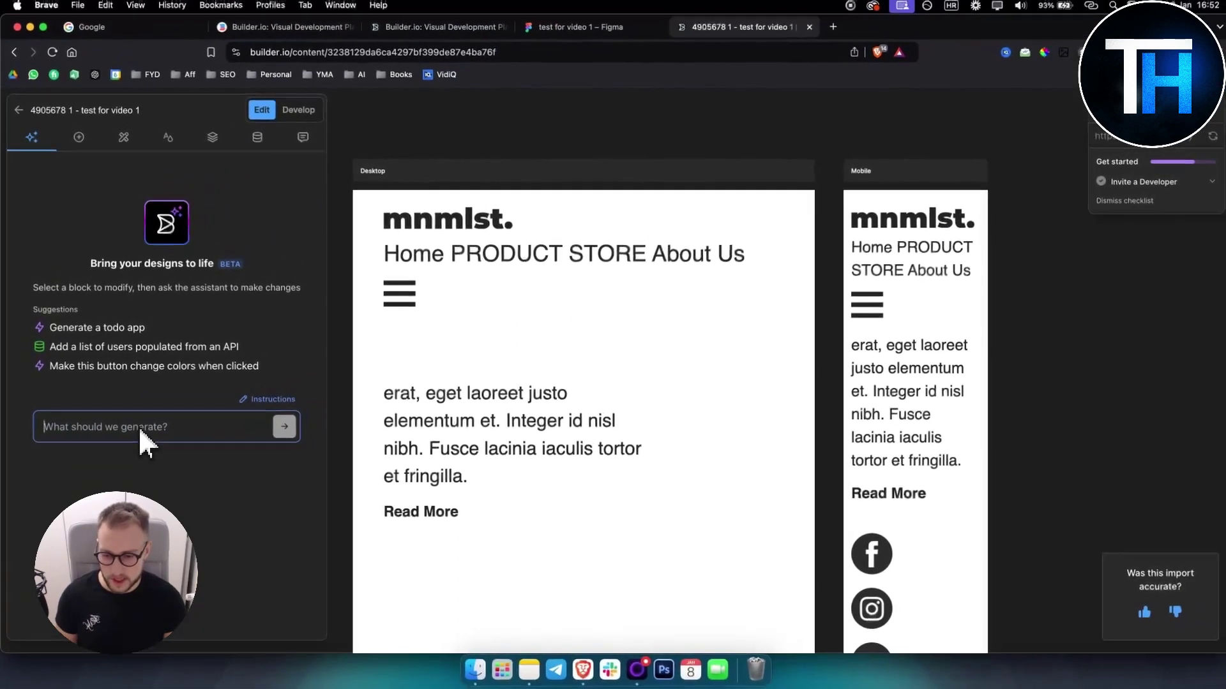
pyautogui.write('can you turn my ')
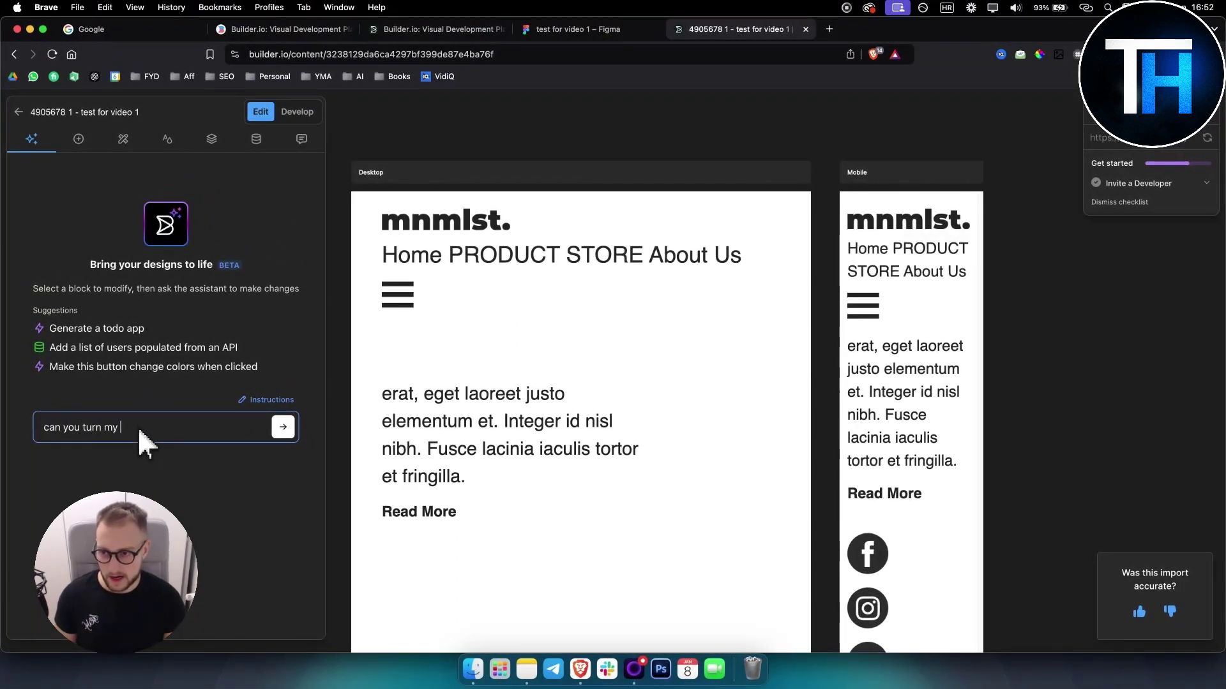
pyautogui.write('figma design into a react')
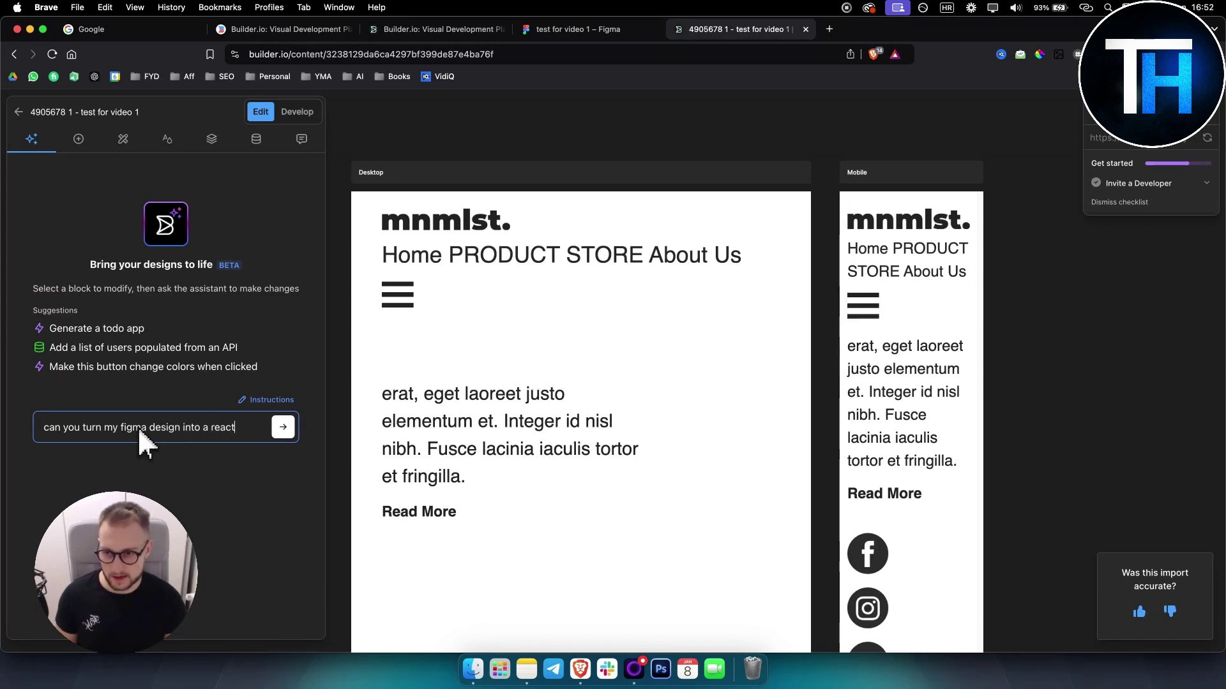
pyautogui.write(' code')
pyautogui.press('Return')
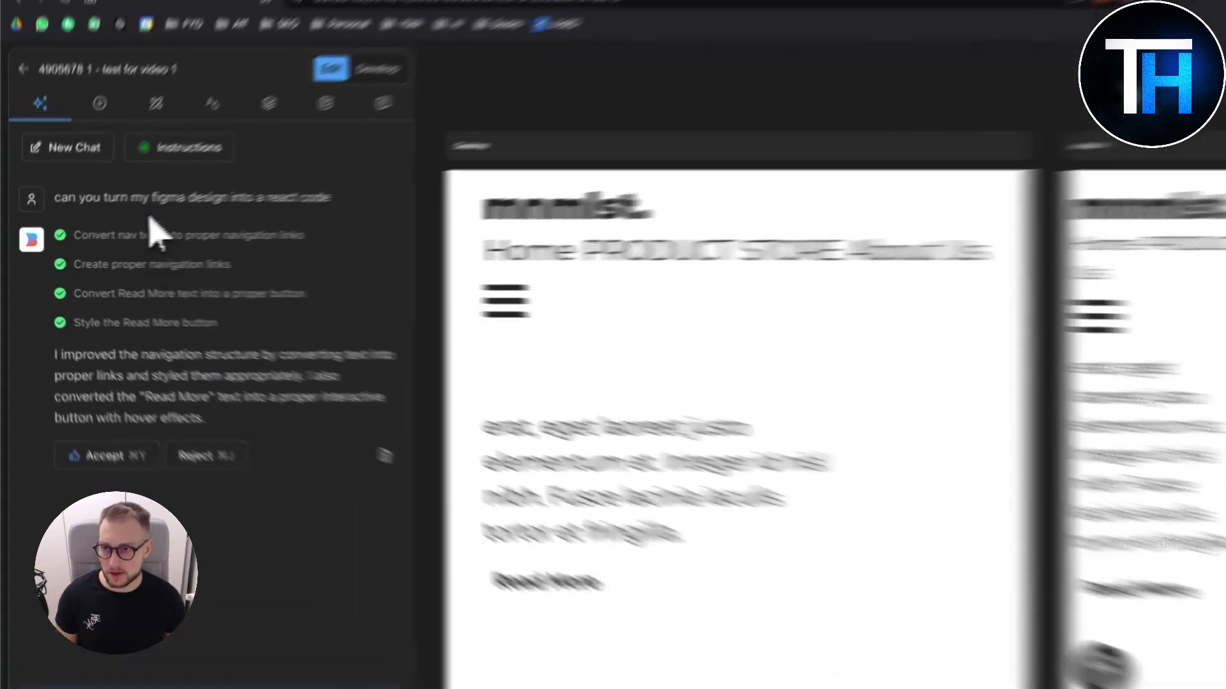
# Send the assistant the follow-up 'turn this entire code into react code'.
pyautogui.tripleClick(148, 199)
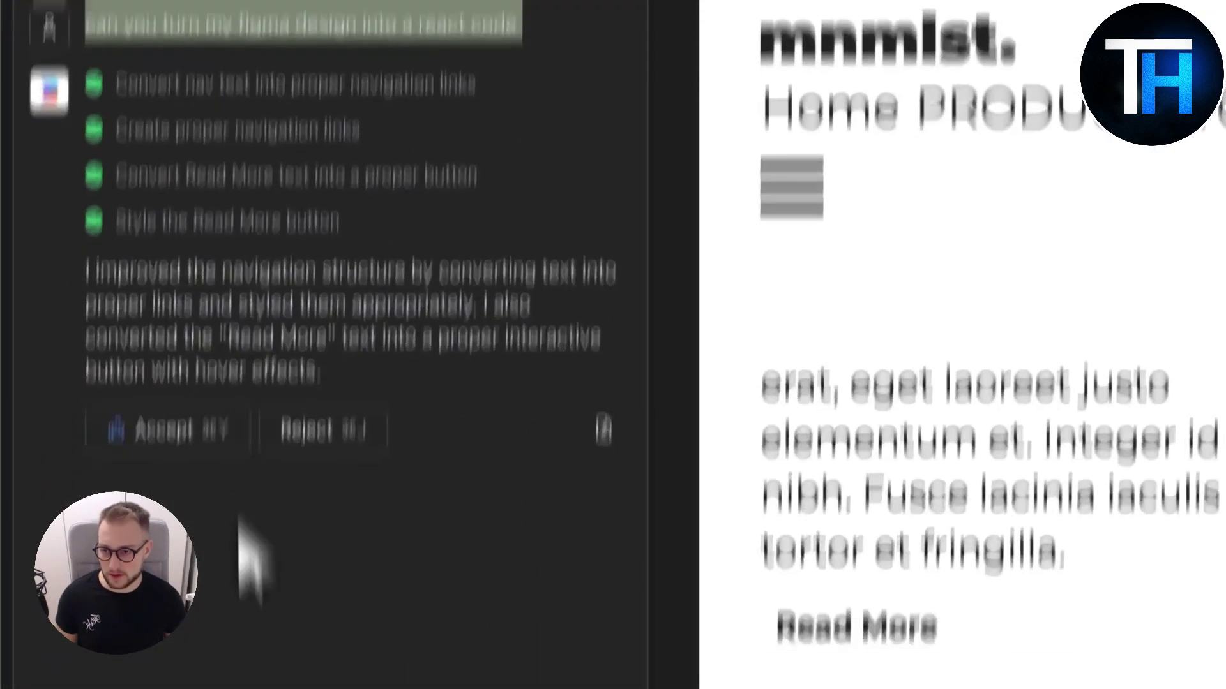
pyautogui.click(291, 566)
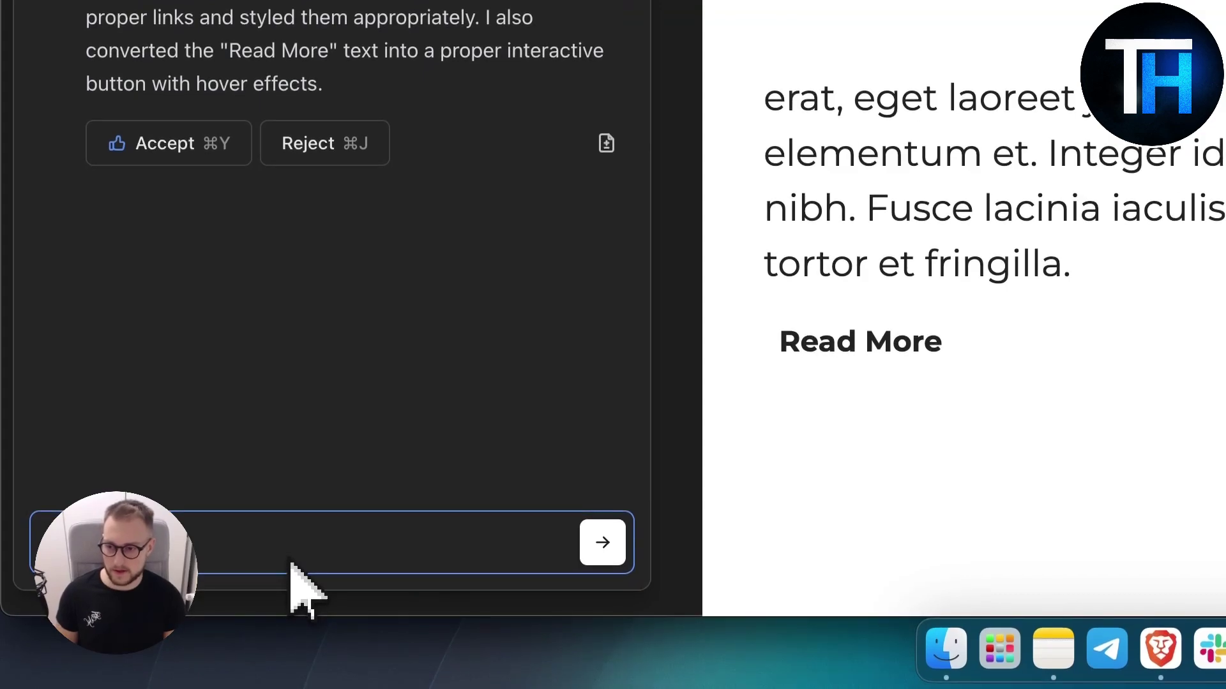
pyautogui.write('turn')
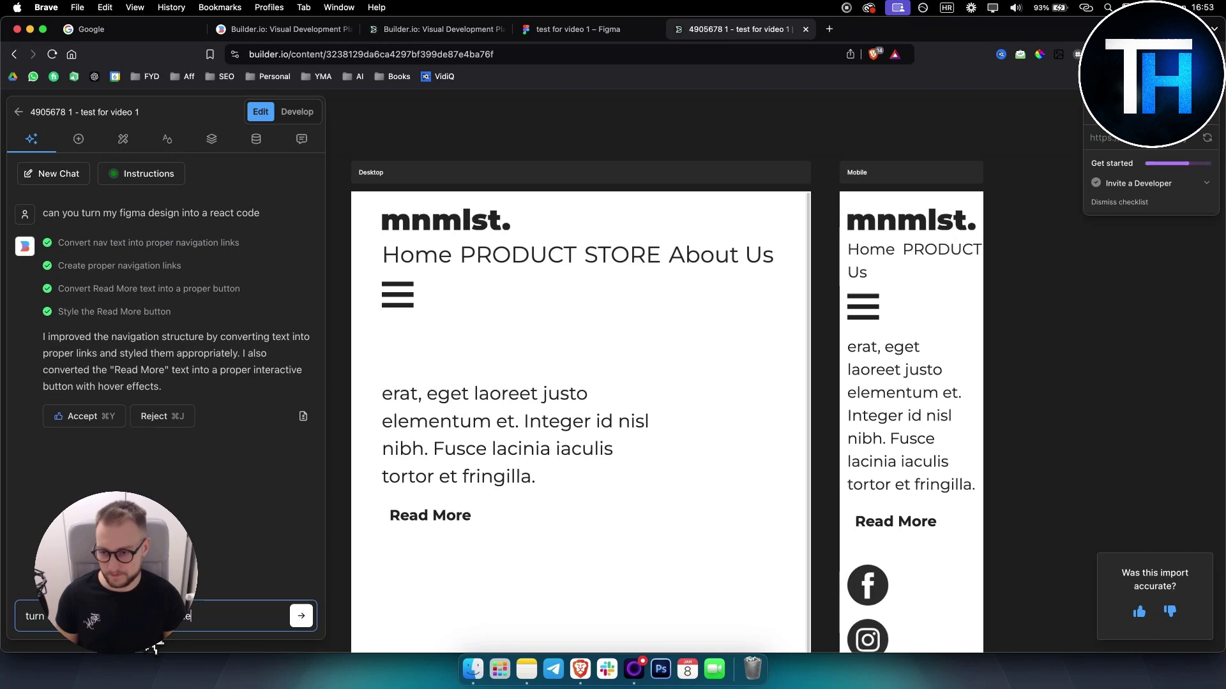
pyautogui.write(' this entire code into react code')
pyautogui.press('Return')
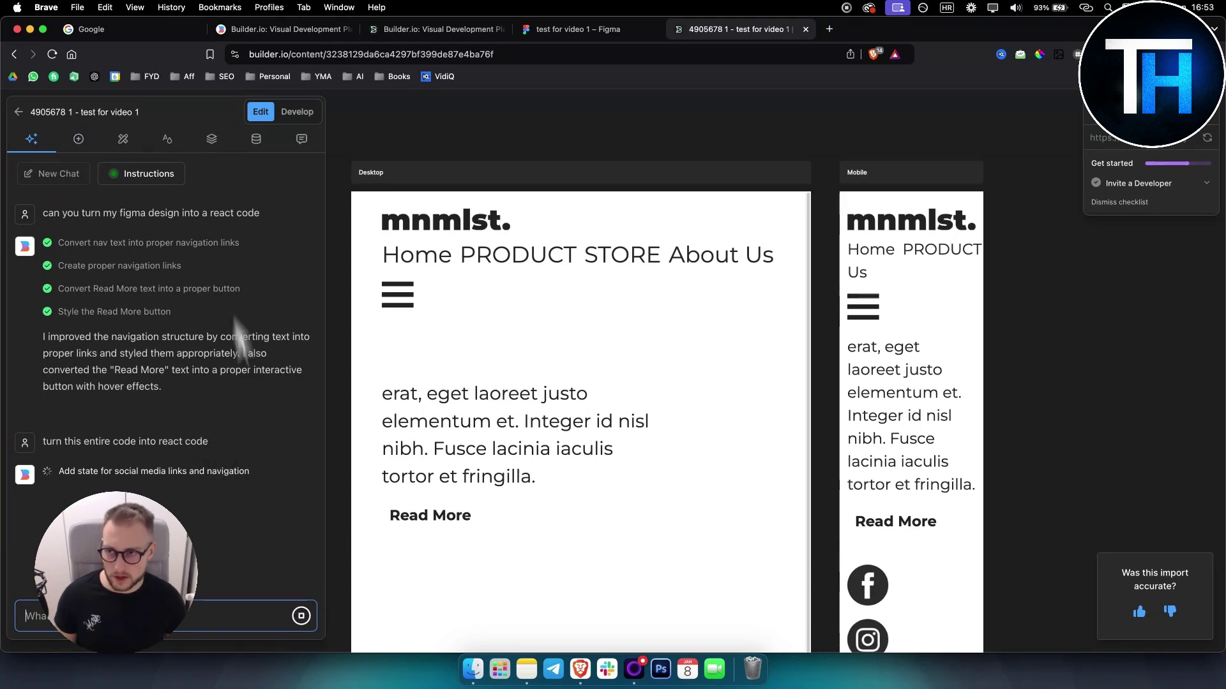
# Browse the insert, style, layers, data and comments panels, ending on the page's data options.
pyautogui.click(78, 144)
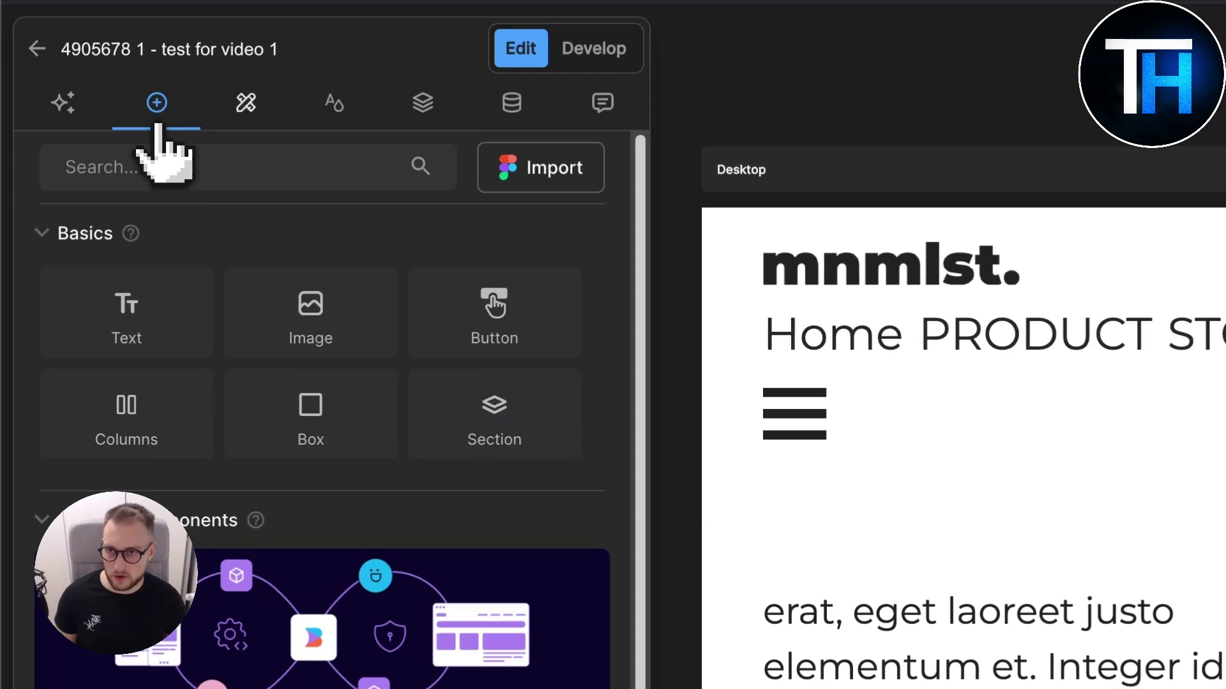
pyautogui.click(132, 143)
pyautogui.click(339, 122)
pyautogui.click(418, 121)
pyautogui.click(513, 121)
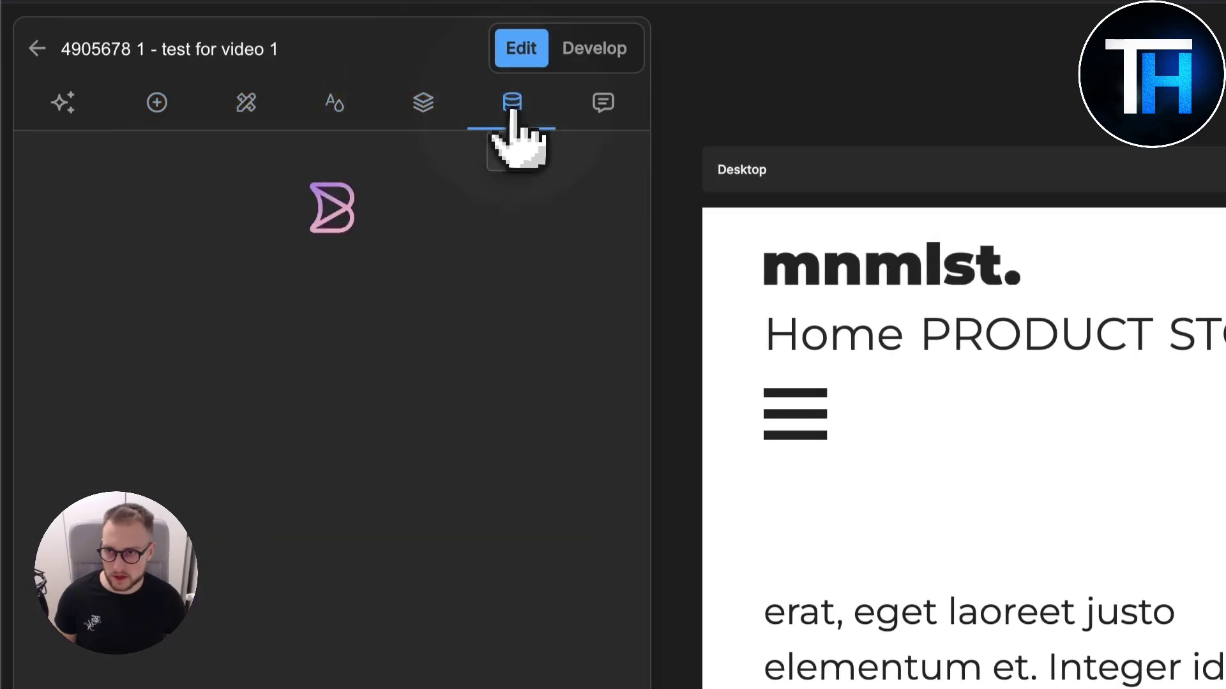
pyautogui.click(600, 113)
pyautogui.click(509, 118)
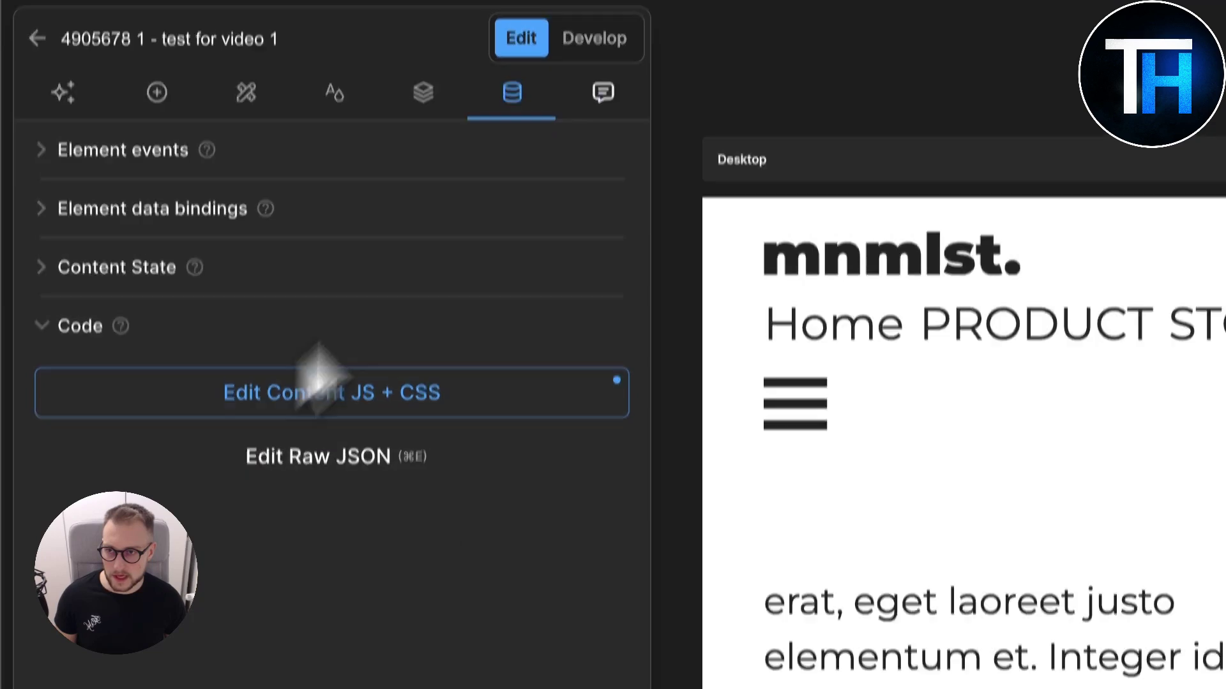
# In Develop mode, generate React code with CSS Modules and JavaScript for the landing page.
pyautogui.click(595, 41)
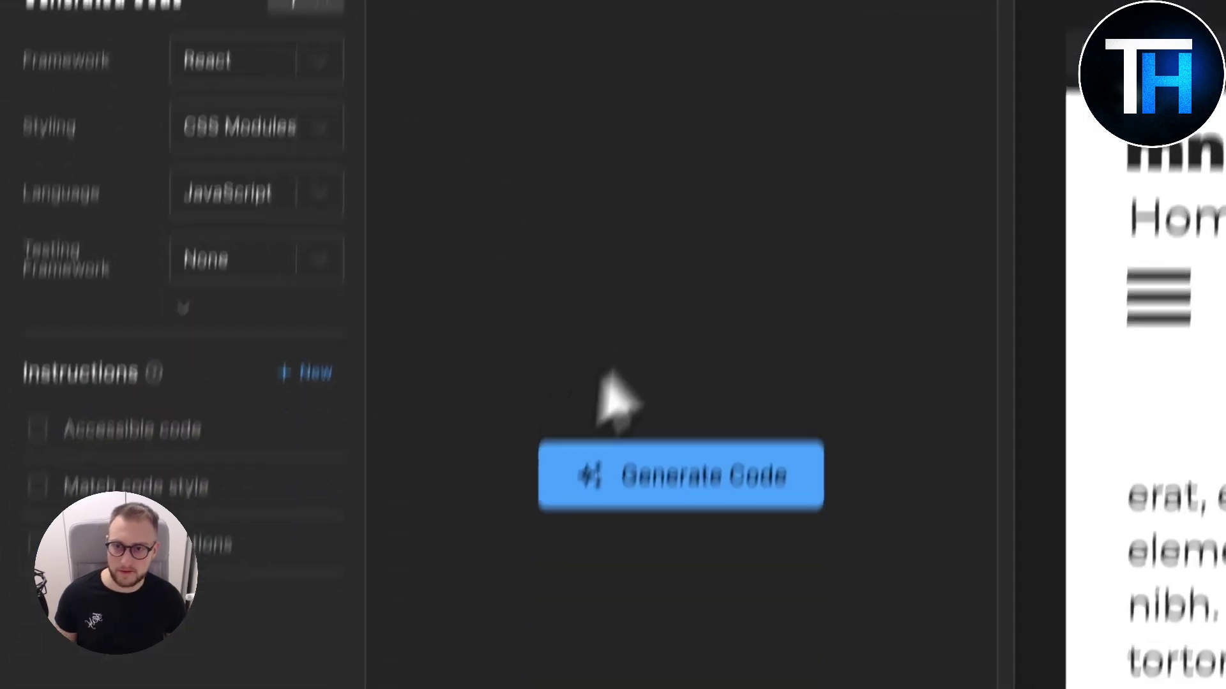
pyautogui.click(677, 688)
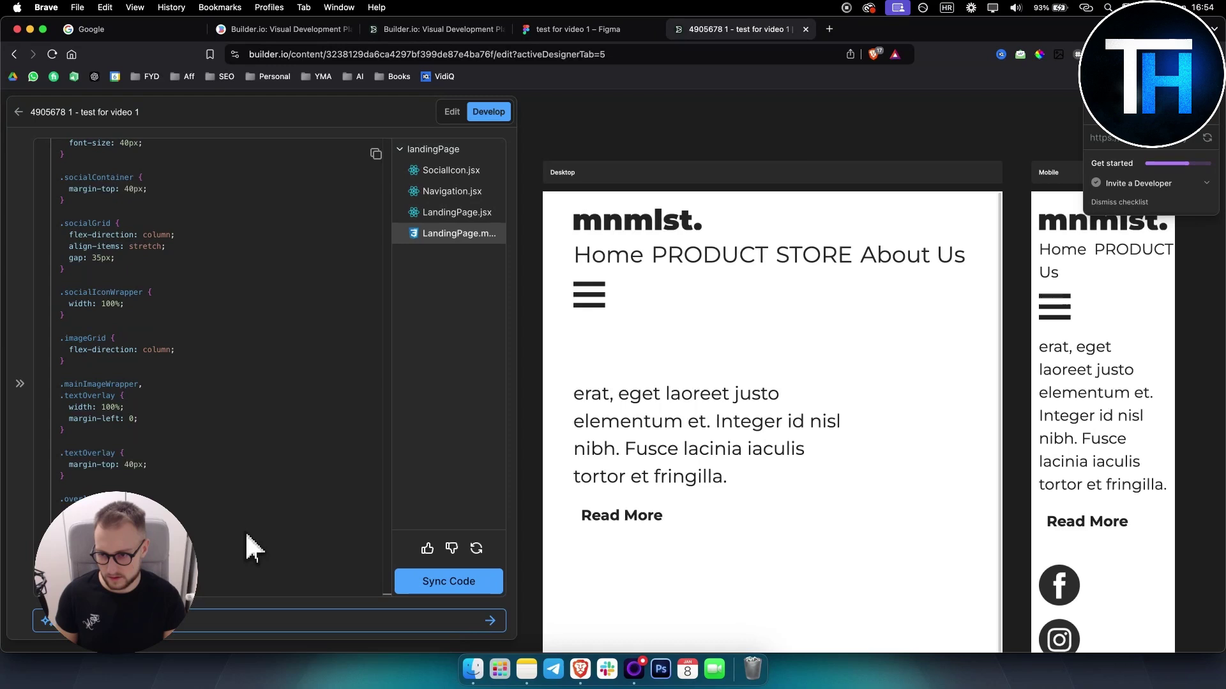
# Ask the assistant 'can you turn this code into react code?'.
pyautogui.write('nto c')
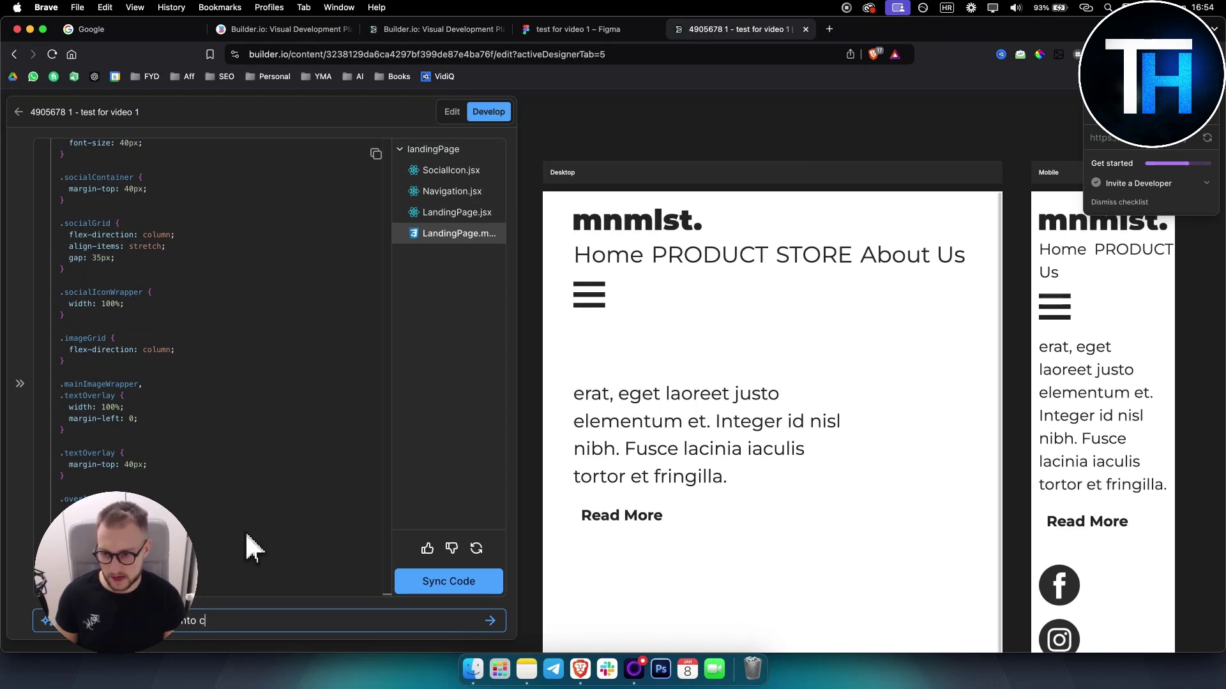
pyautogui.press('BackSpace')
pyautogui.write('react coe')
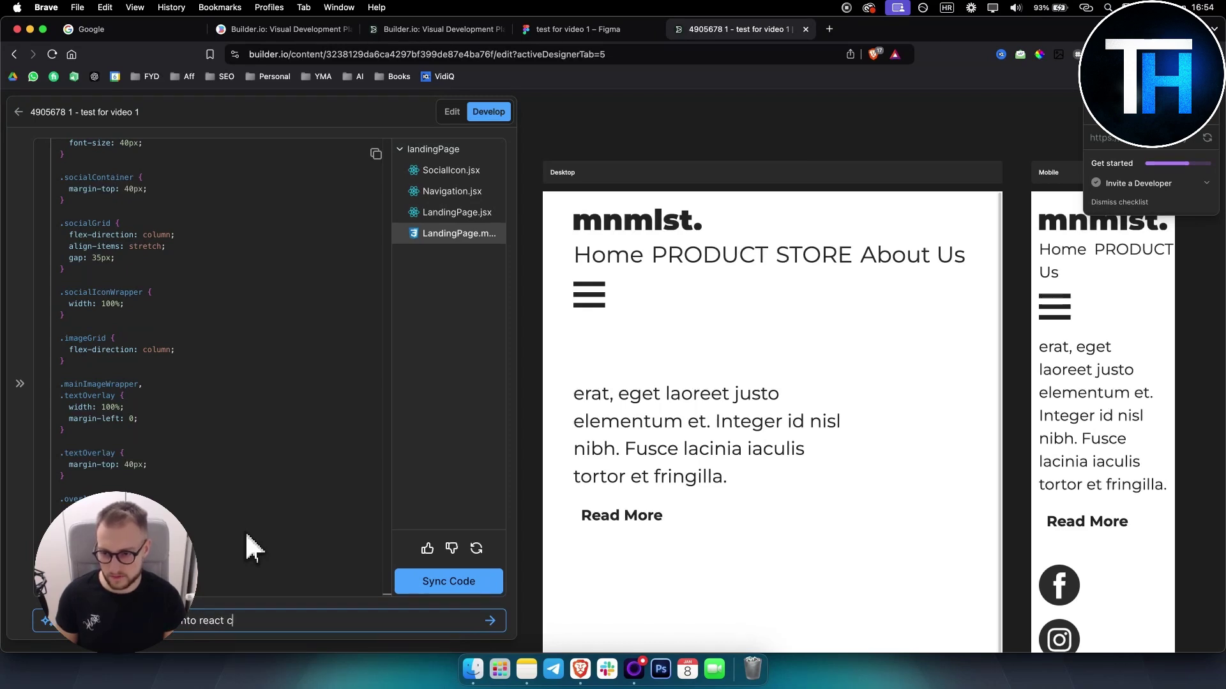
pyautogui.press('BackSpace')
pyautogui.write('de?')
pyautogui.press('Return')
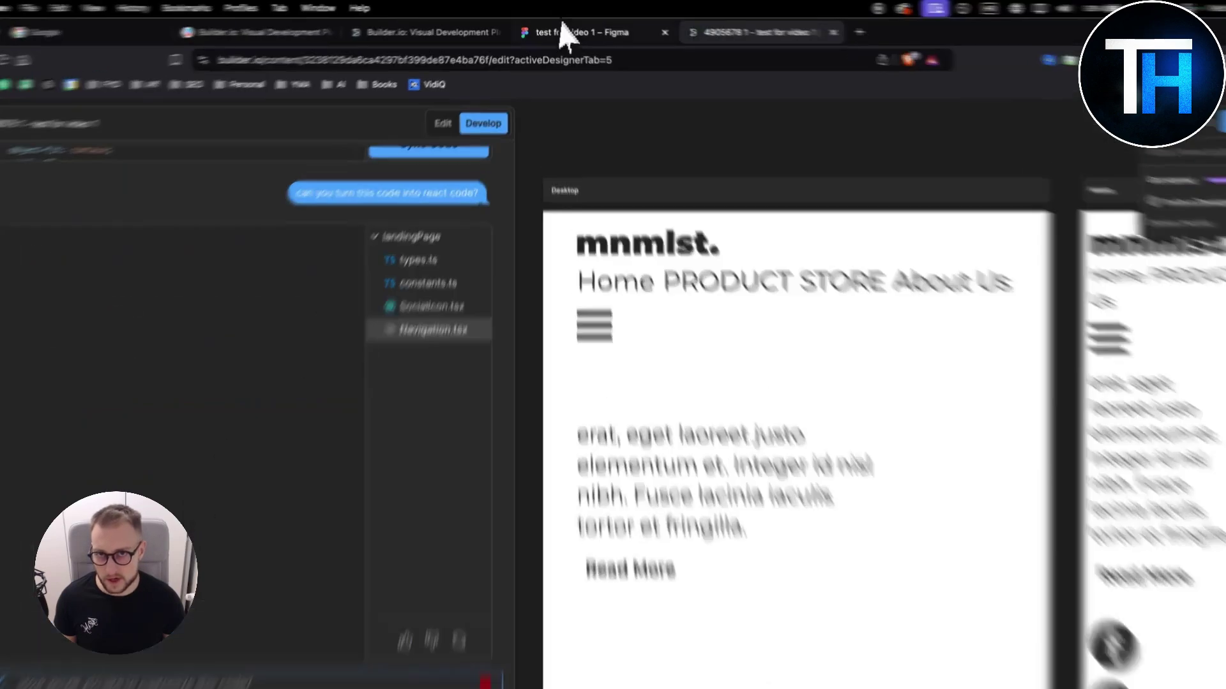
# Back in Figma, close the Builder.io plugin and search plugins for 'react'.
pyautogui.click(562, 29)
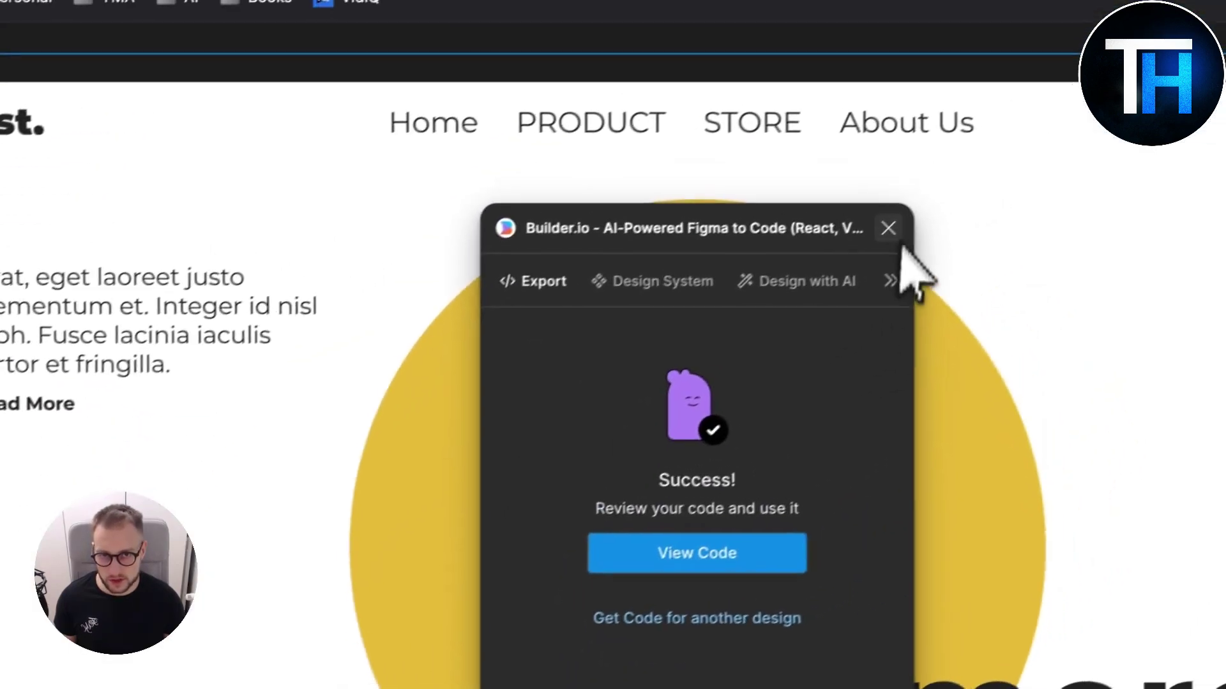
pyautogui.click(888, 229)
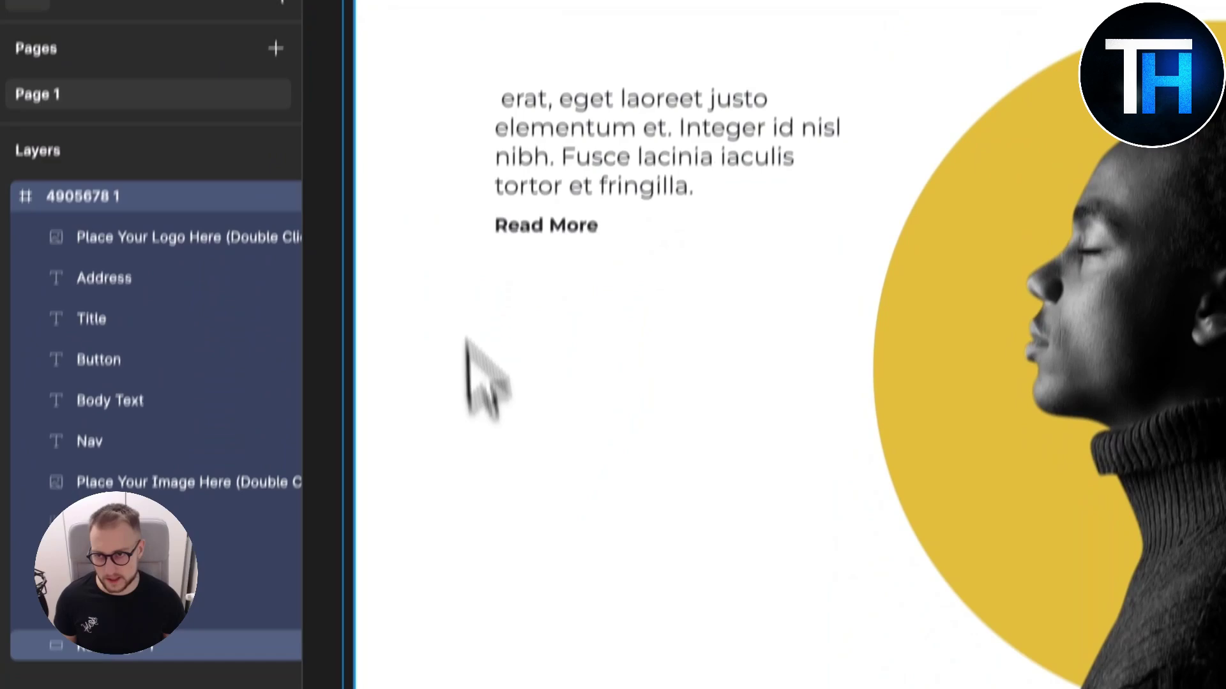
pyautogui.rightClick(399, 159)
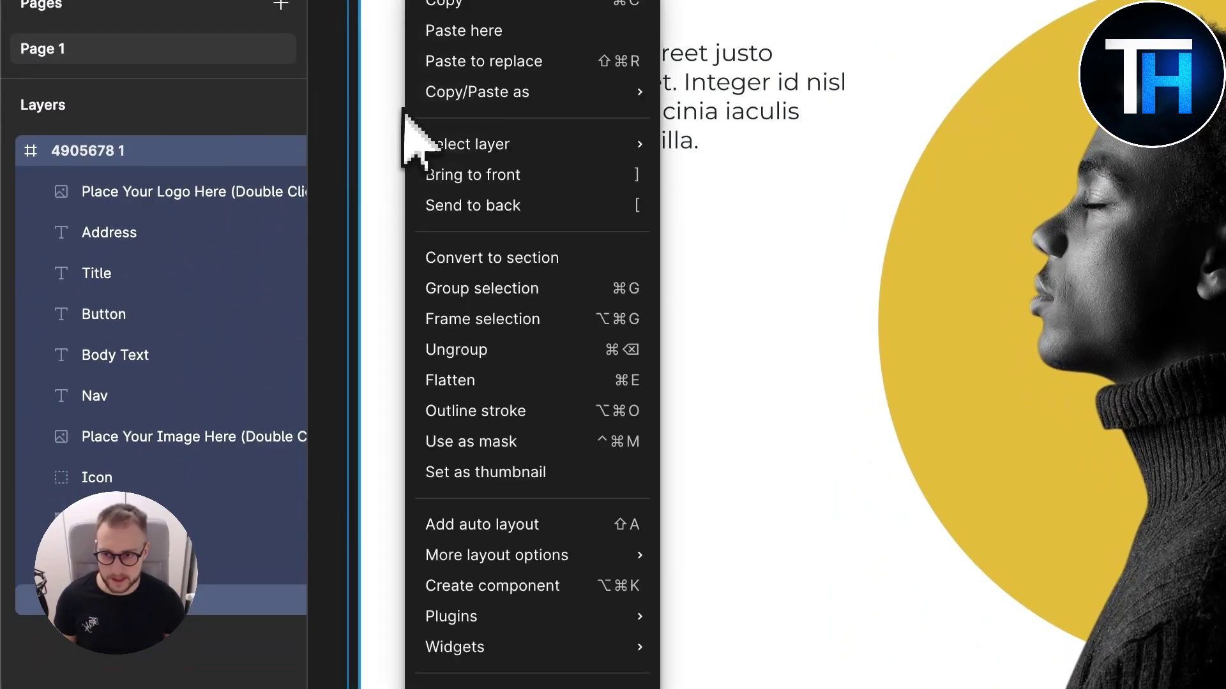
pyautogui.moveTo(584, 617)
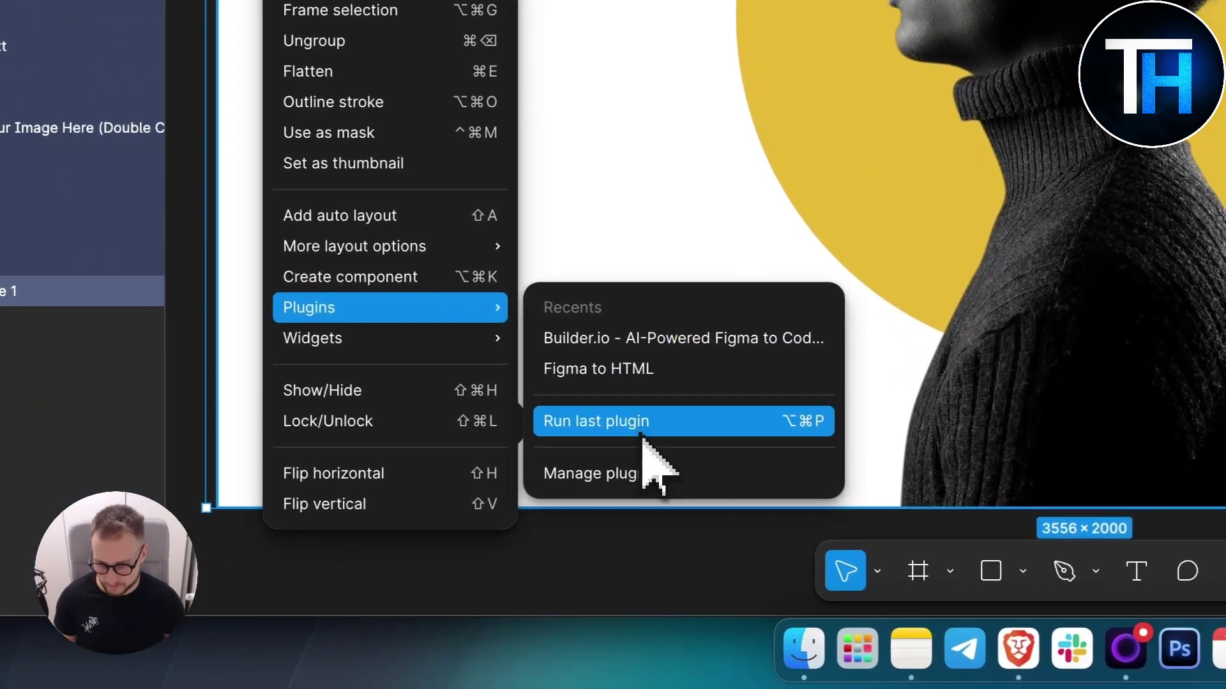
pyautogui.click(634, 477)
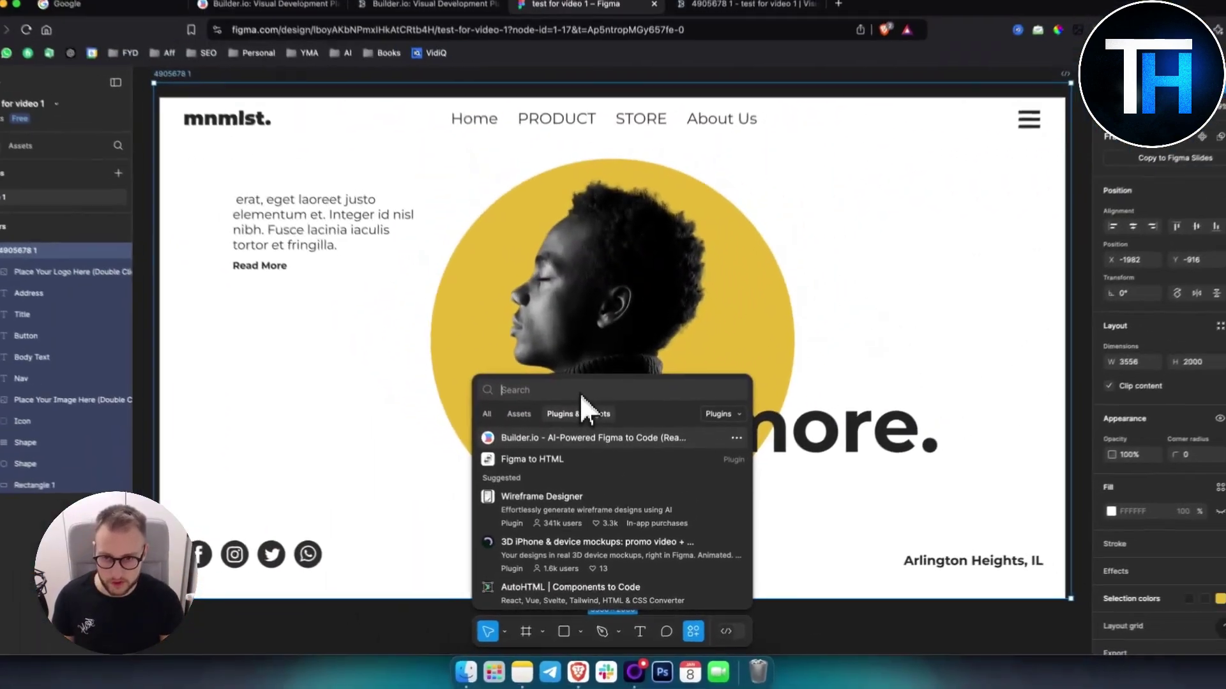
pyautogui.write('react')
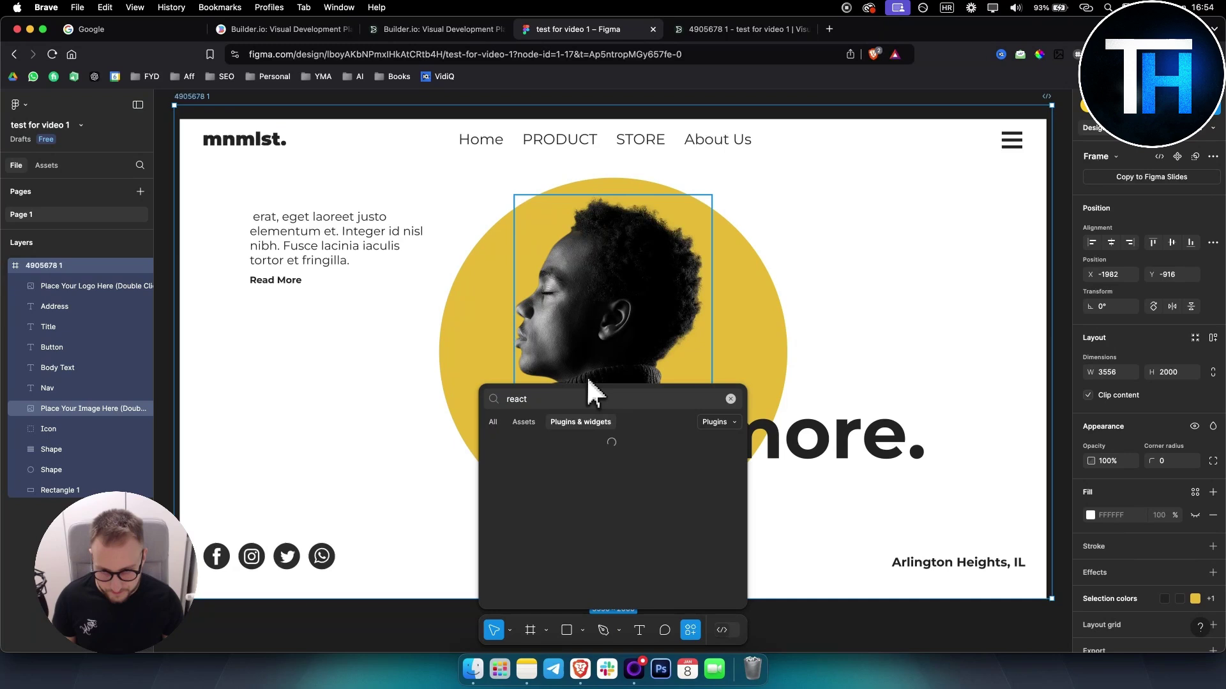
pyautogui.scroll(-1, 576, 468)
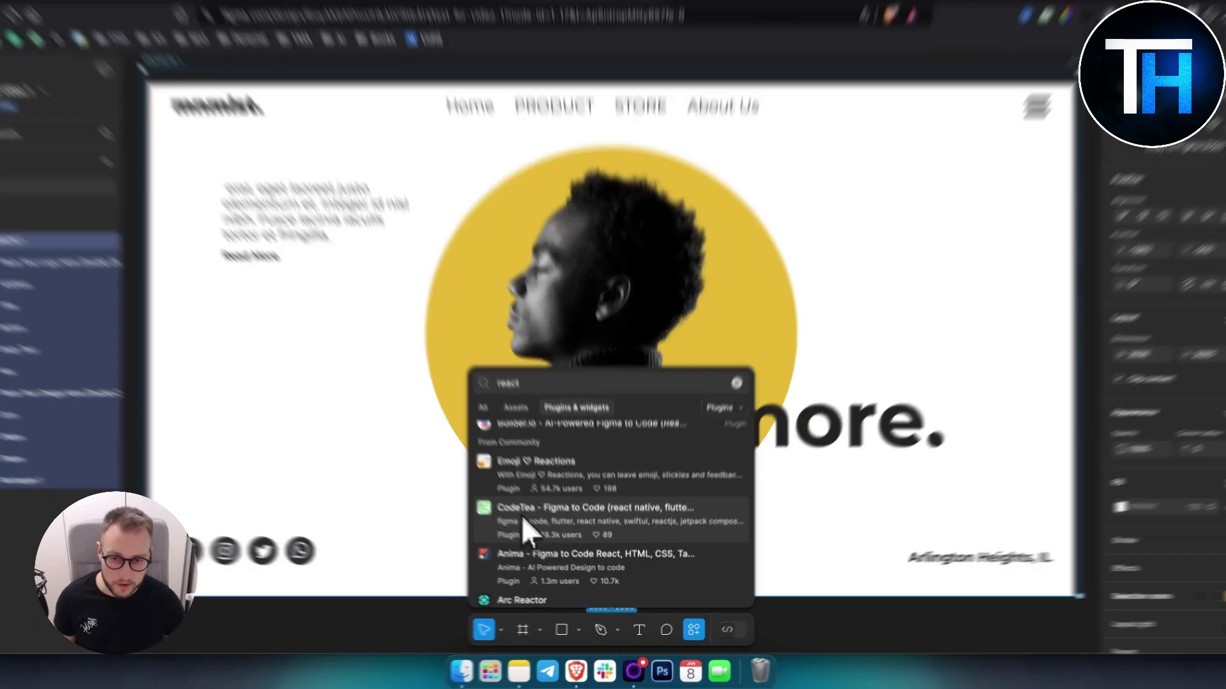
# Run the CodeTea plugin and highlight its heading and supported platforms list.
pyautogui.click(529, 523)
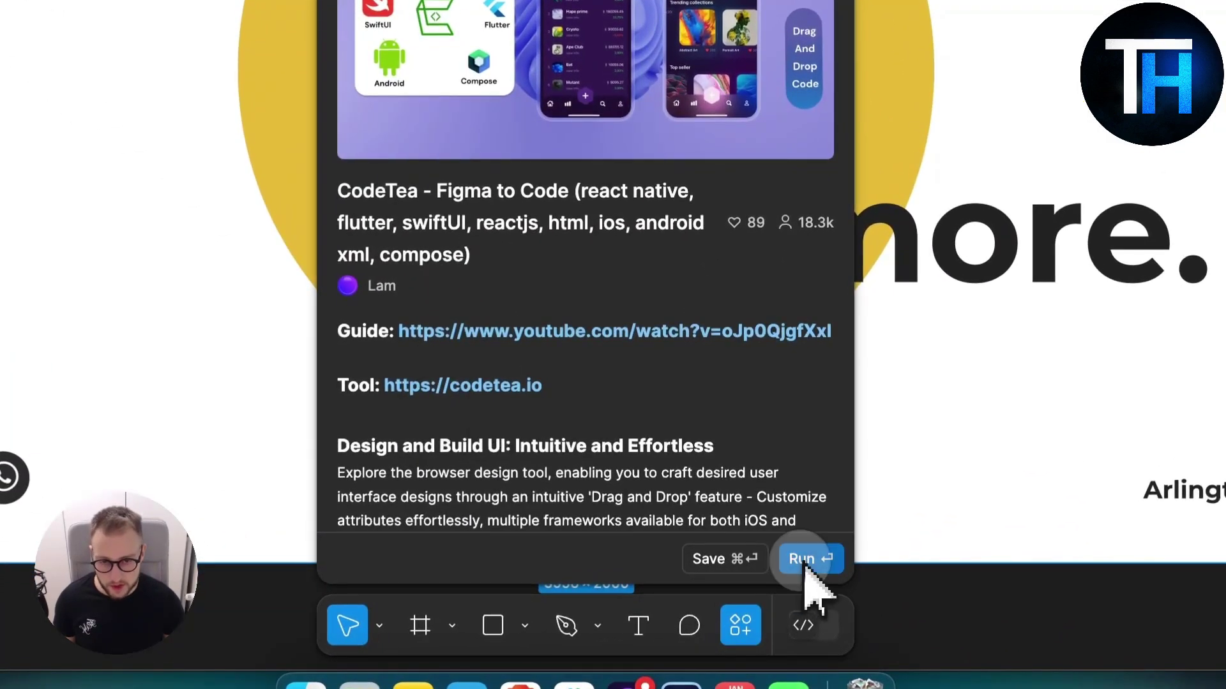
pyautogui.click(806, 560)
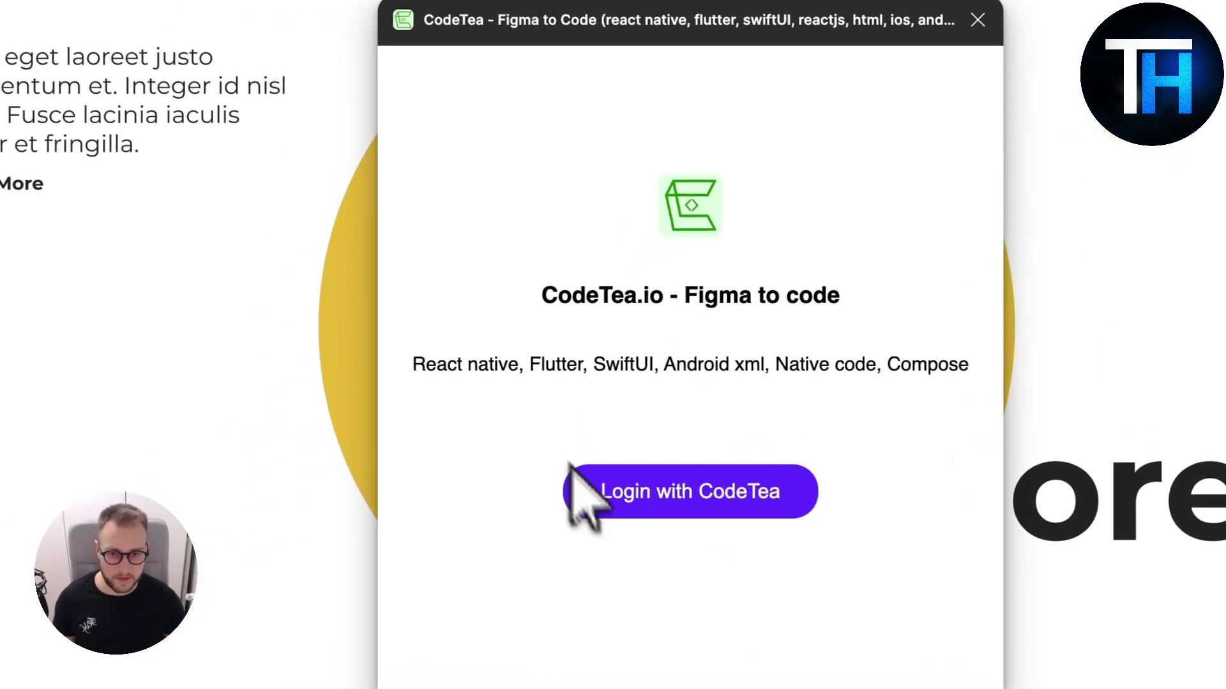
pyautogui.moveTo(543, 299); pyautogui.dragTo(834, 308)
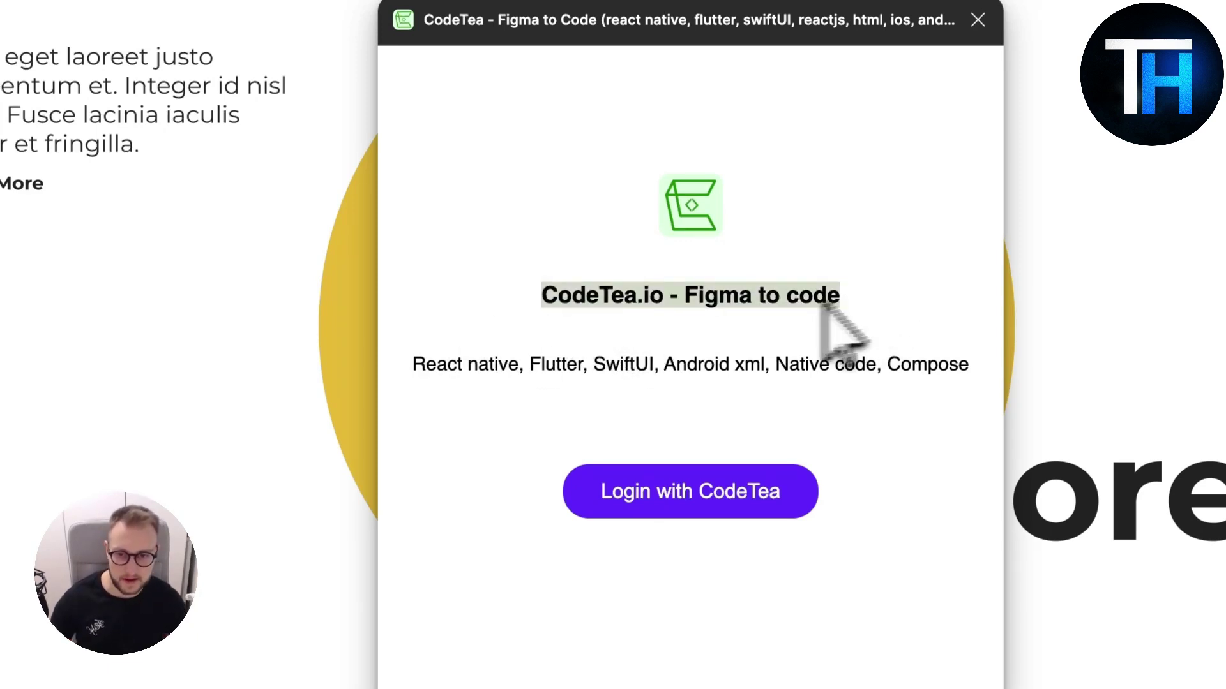
pyautogui.moveTo(495, 369); pyautogui.dragTo(481, 369)
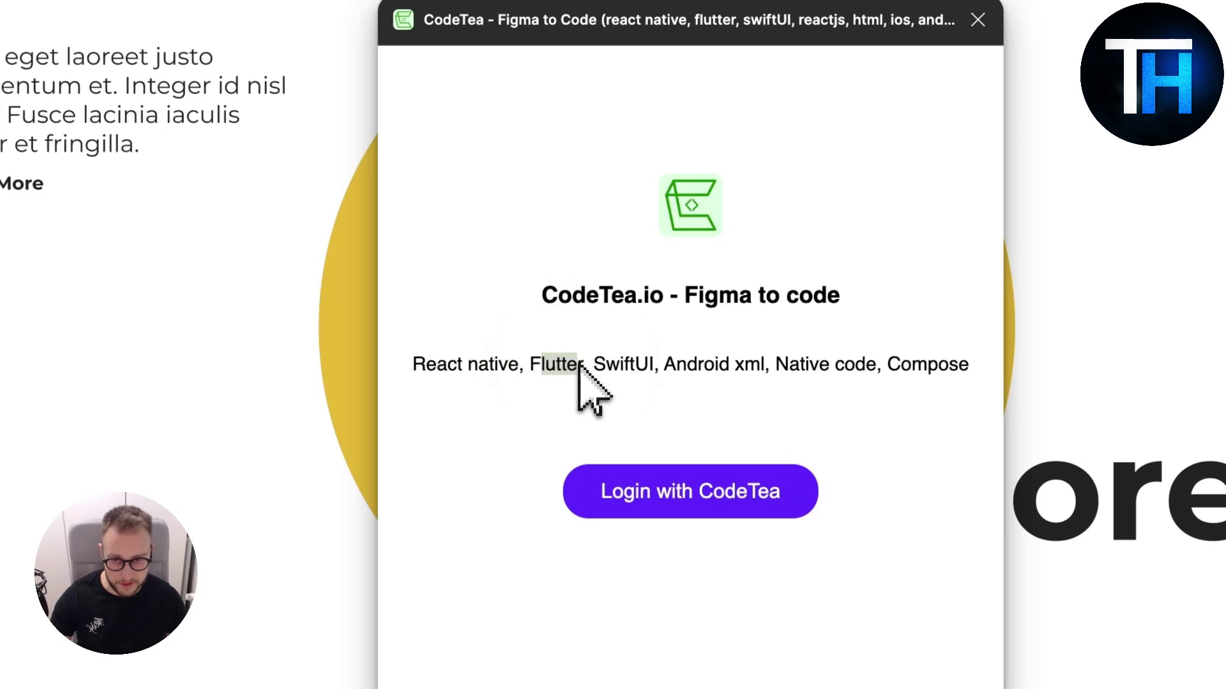
pyautogui.click(634, 377)
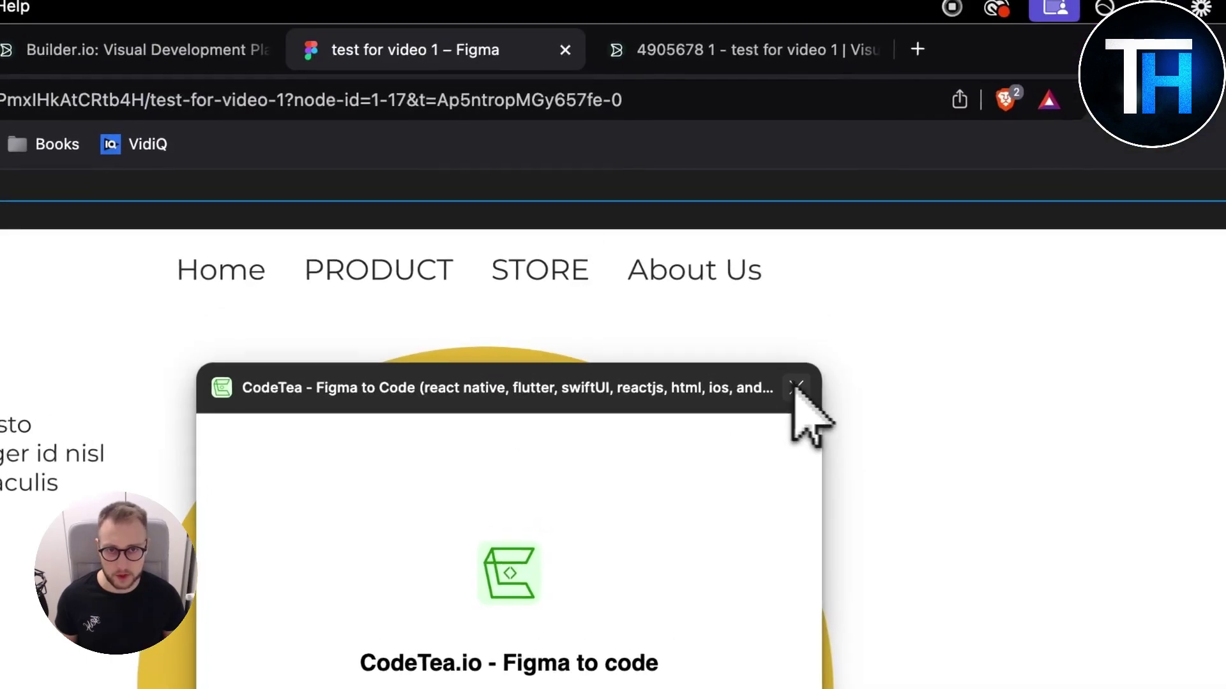
# Close CodeTea, return to Builder.io, and inspect options for the generated landingPage folder.
pyautogui.click(977, 20)
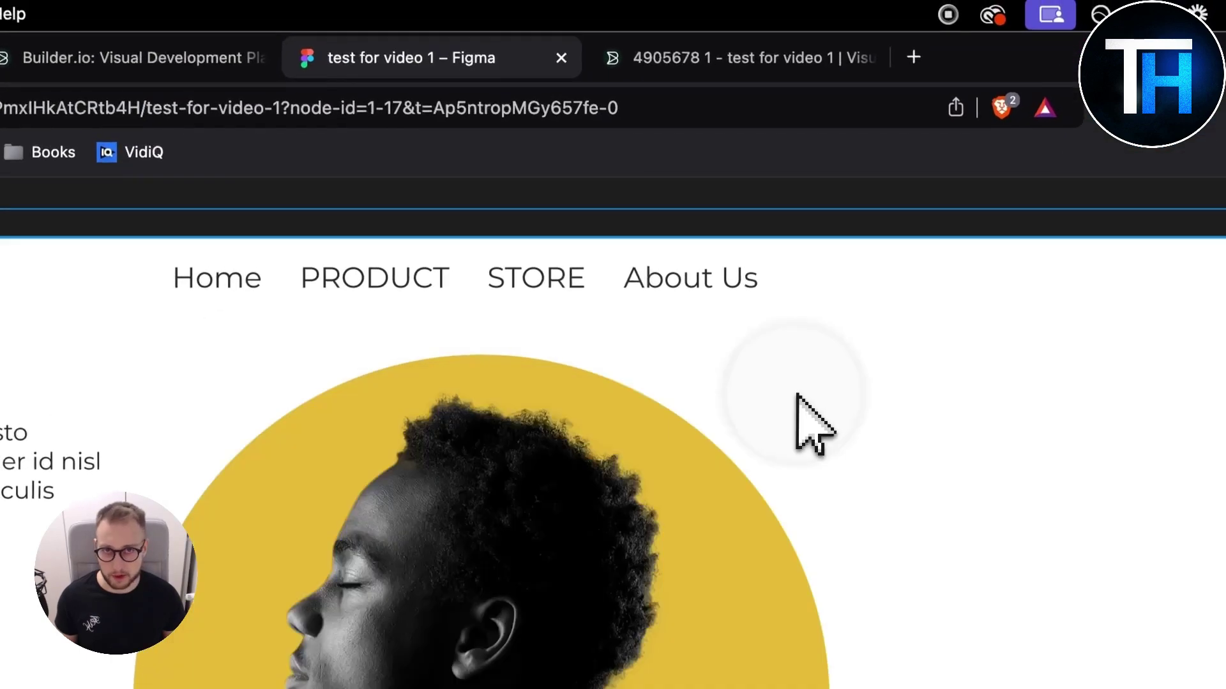
pyautogui.click(725, 71)
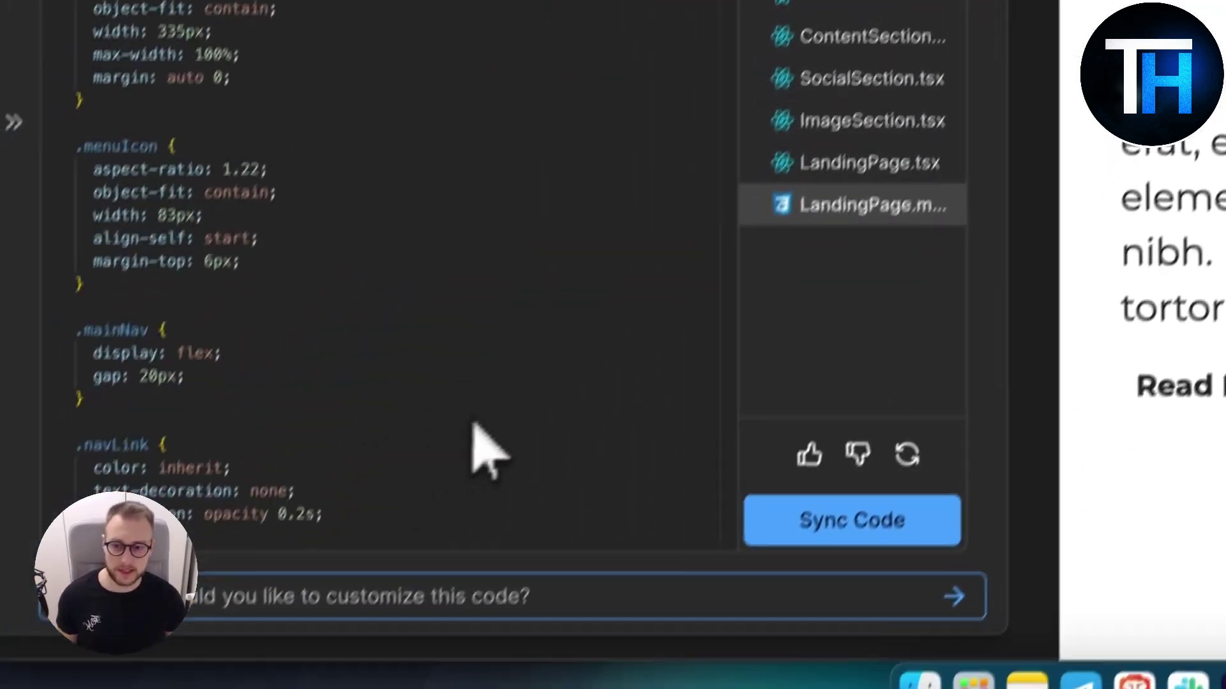
pyautogui.scroll(-8, 511, 396)
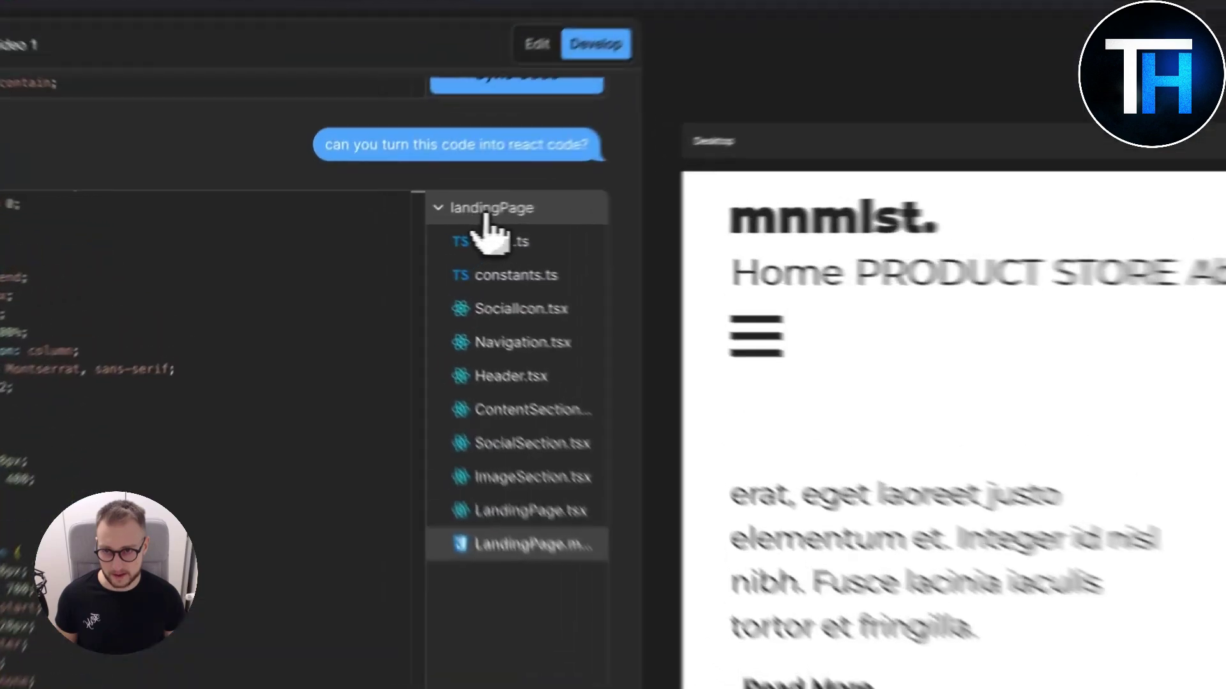
pyautogui.rightClick(400, 220)
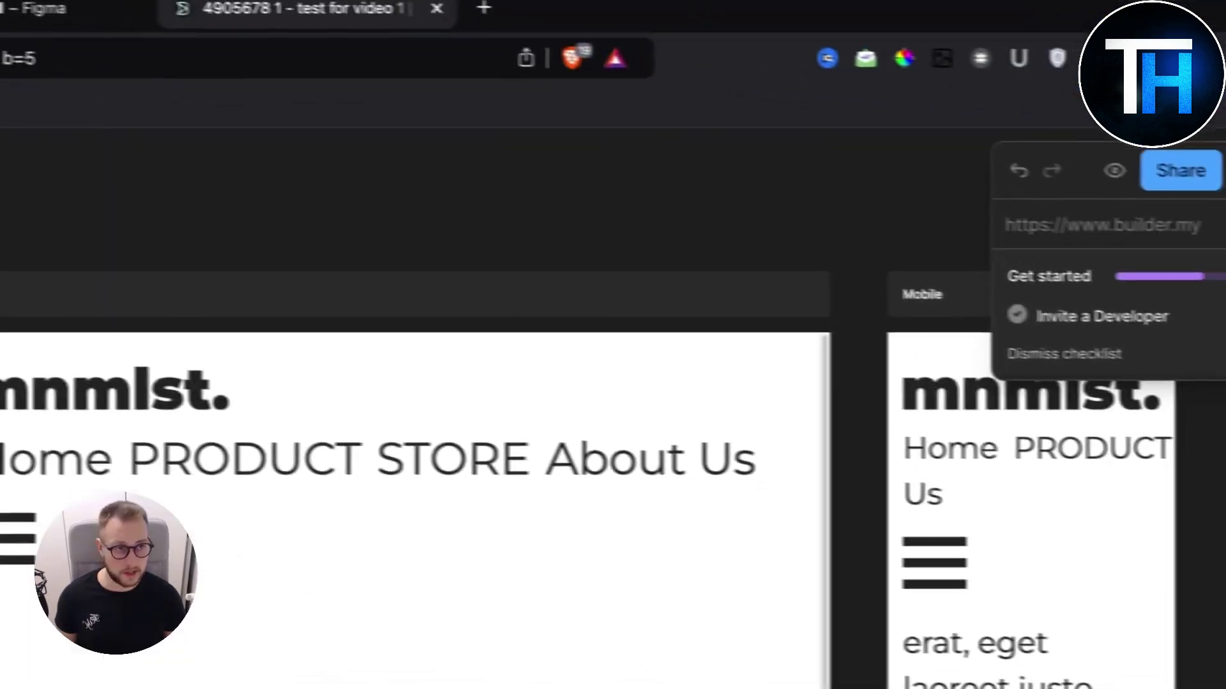
pyautogui.click(1192, 165)
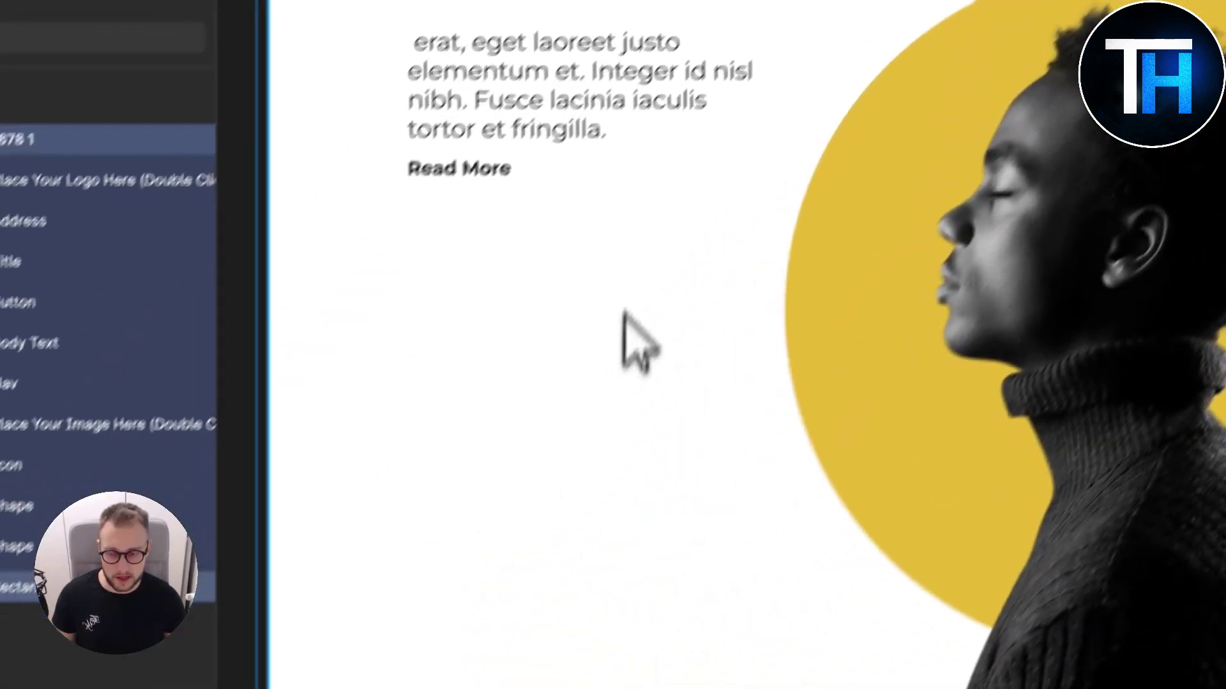
# Open and then dismiss the canvas context menu on the landing page design.
pyautogui.rightClick(630, 342)
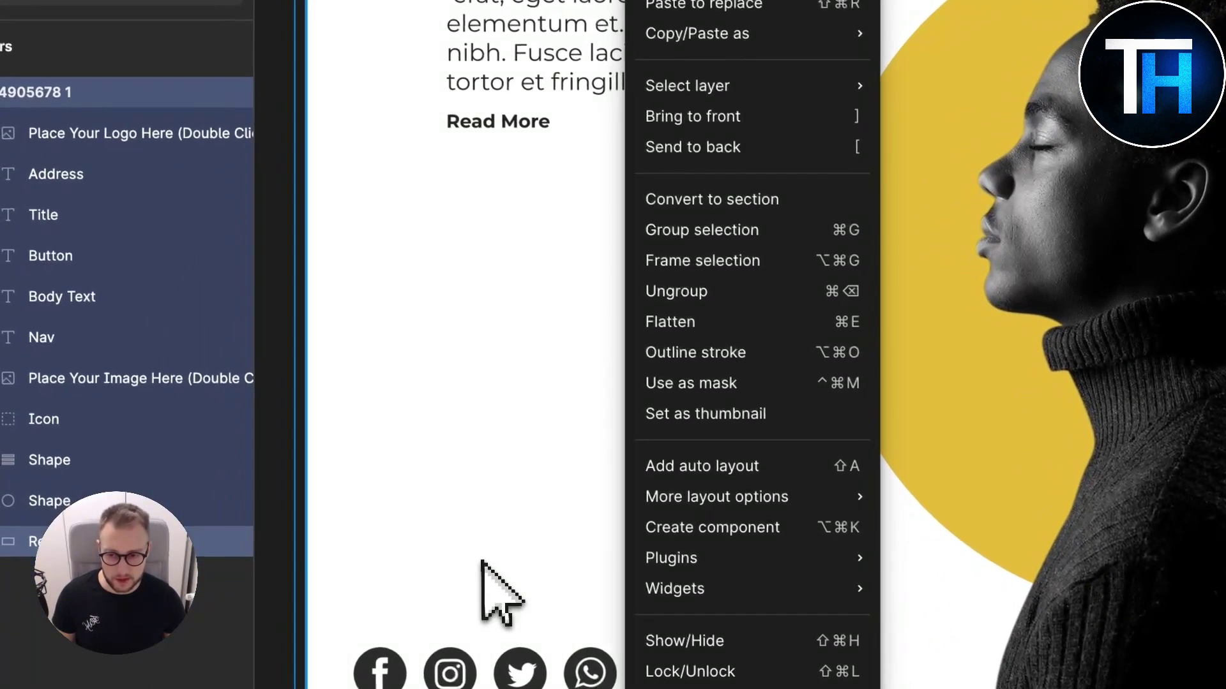
pyautogui.press('Escape')
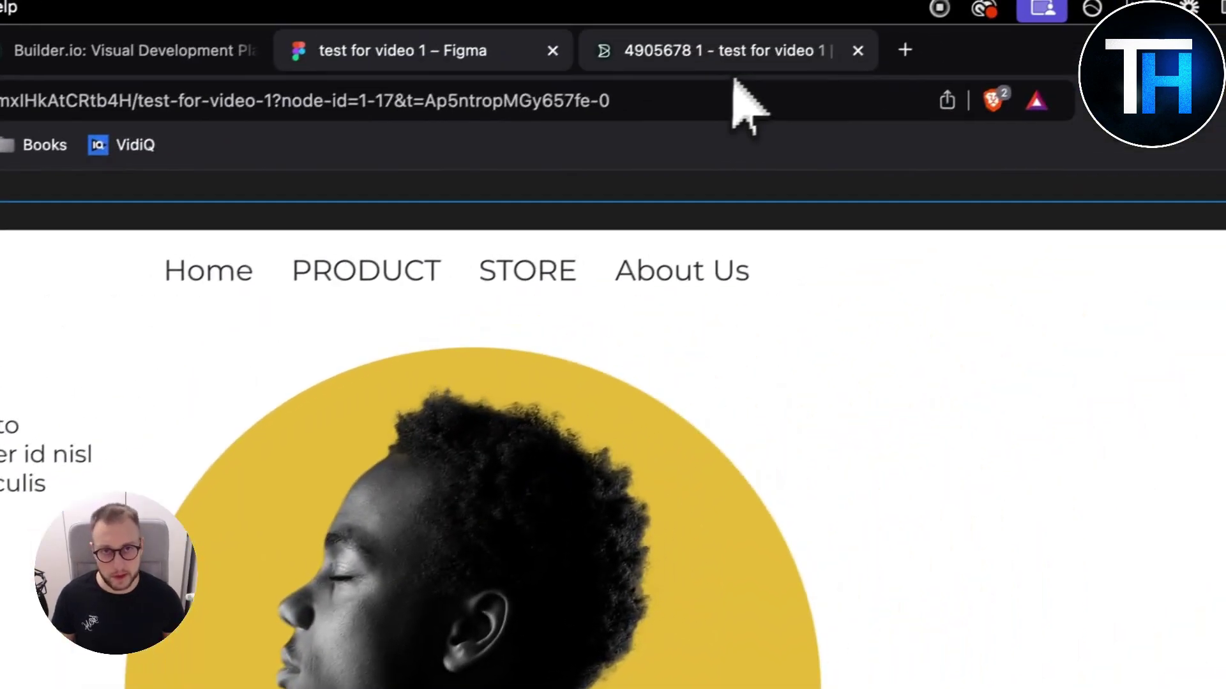